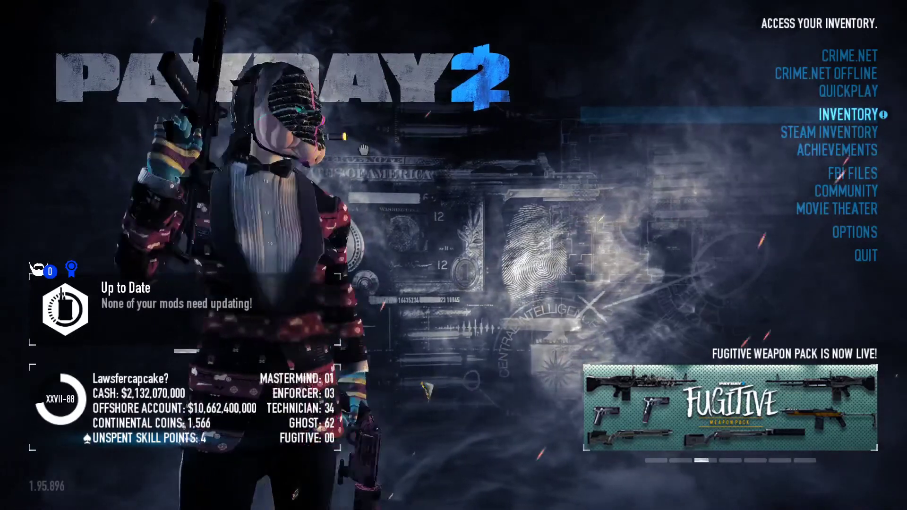
Step: Filter the BeardLib Editor Levels list by 'Fuck', then switch out of the game to File Explorer
left_click(834, 232)
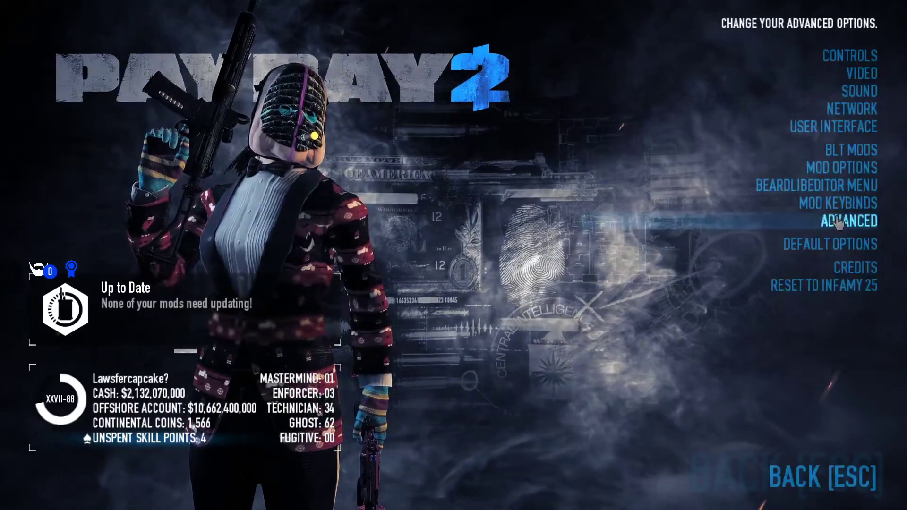
left_click(828, 187)
left_click(102, 13)
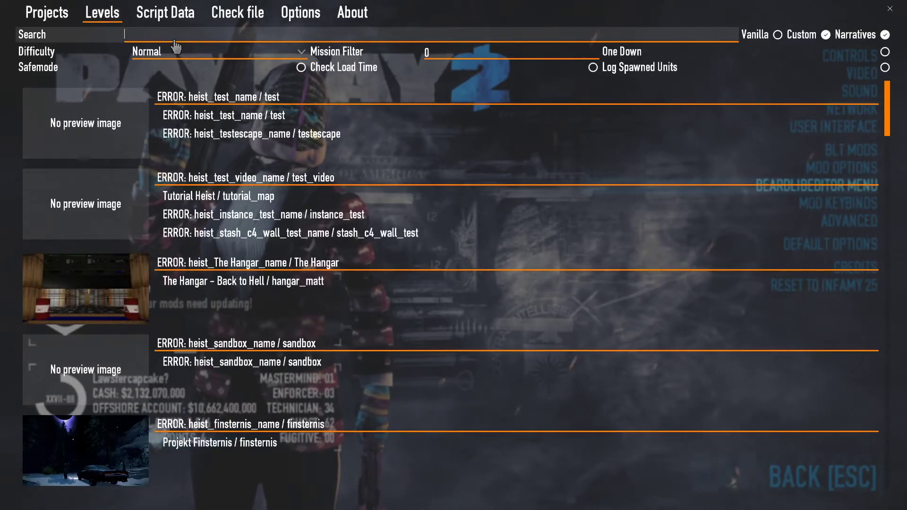
type("Fuck")
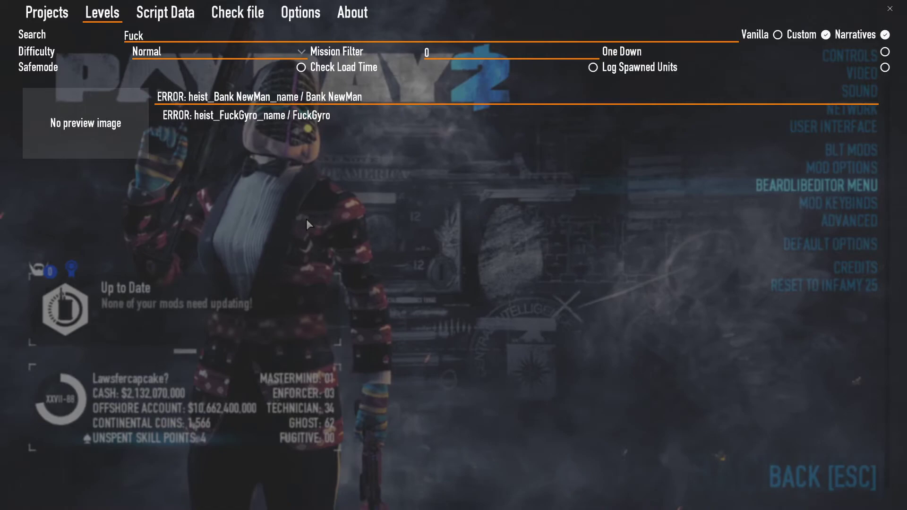
key("alt+Tab")
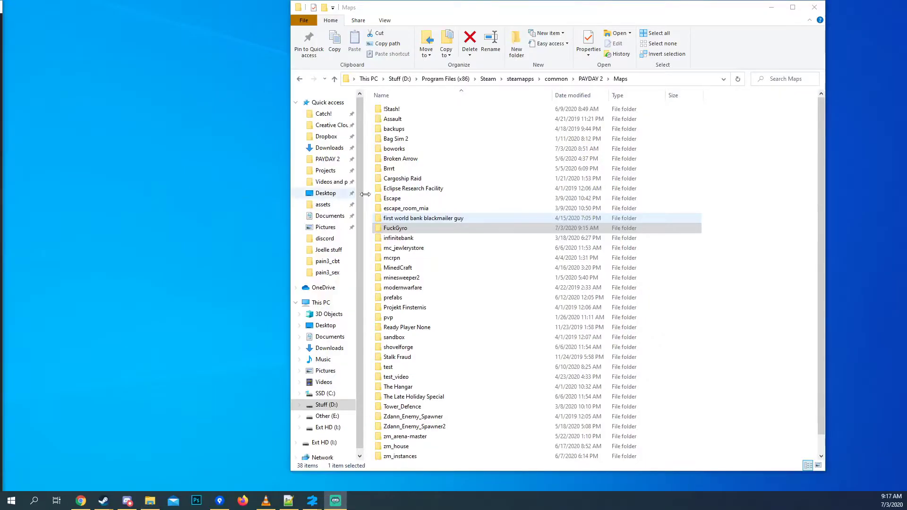
Step: Open the FuckGyro folder and edit its main.xml with Notepad++
double_click(393, 230)
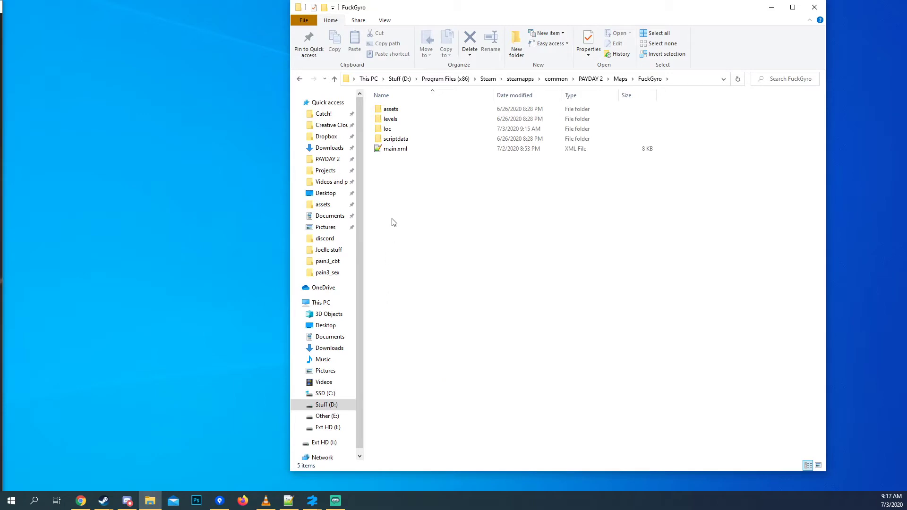
left_click(402, 149)
right_click(402, 149)
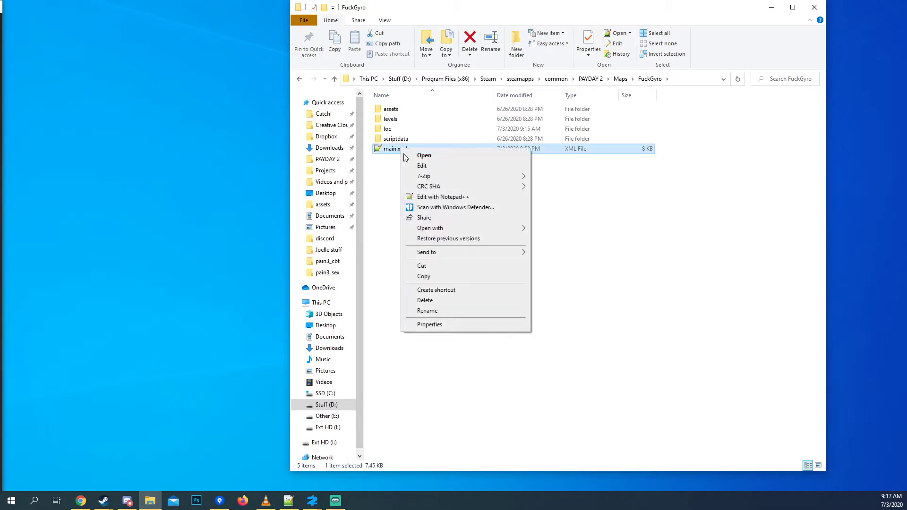
left_click(427, 198)
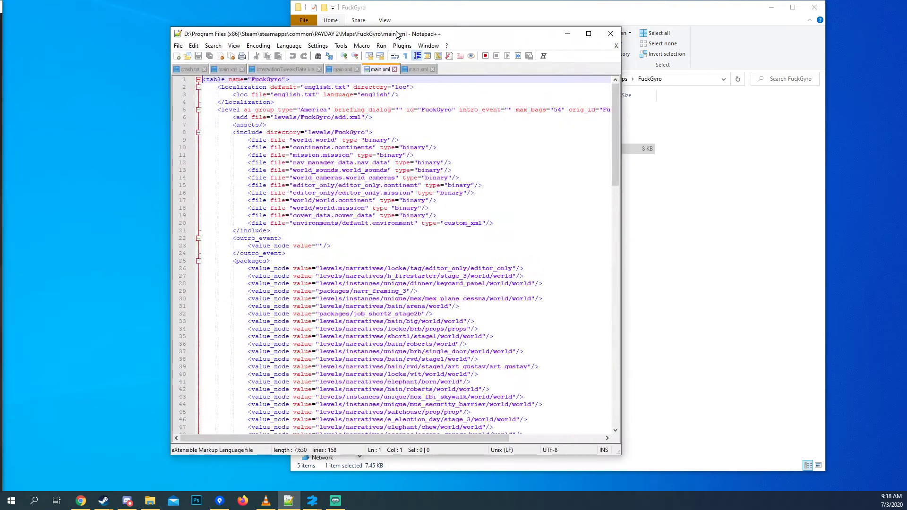
Step: Maximize Notepad++ and look over main.xml's opening lines 2–24
left_click(583, 35)
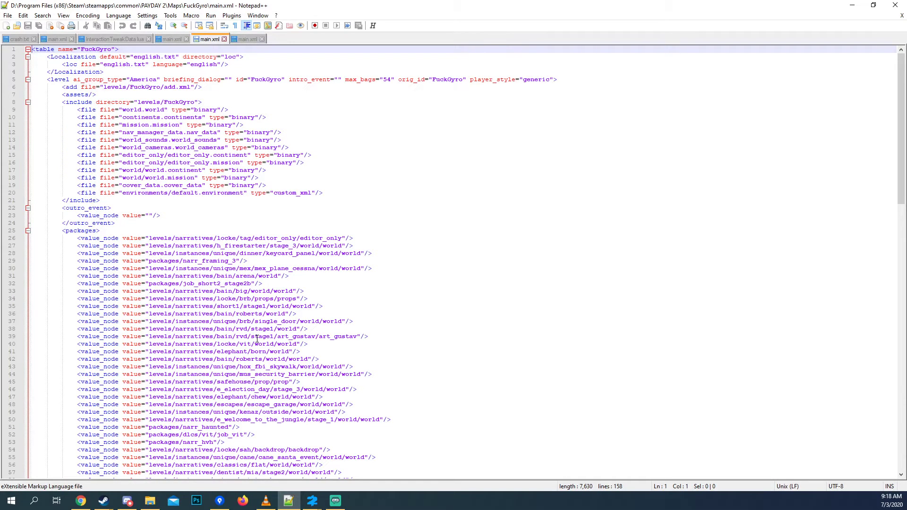
left_click(173, 220)
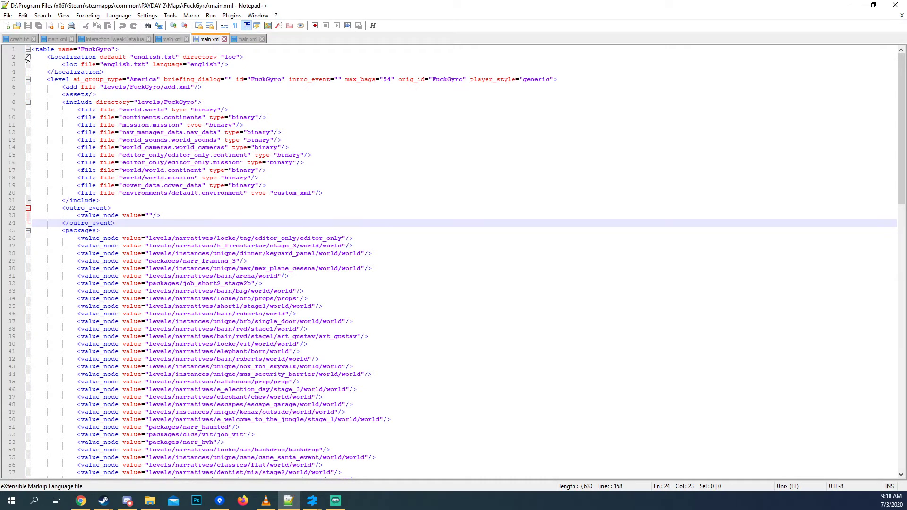
left_click_drag(27, 57, 241, 187)
left_click(365, 192)
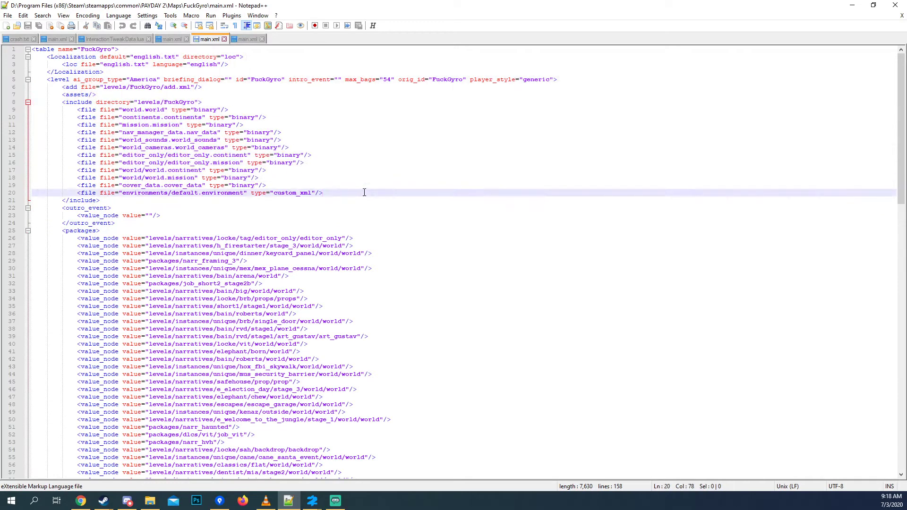
scroll(364, 192, "down", 11)
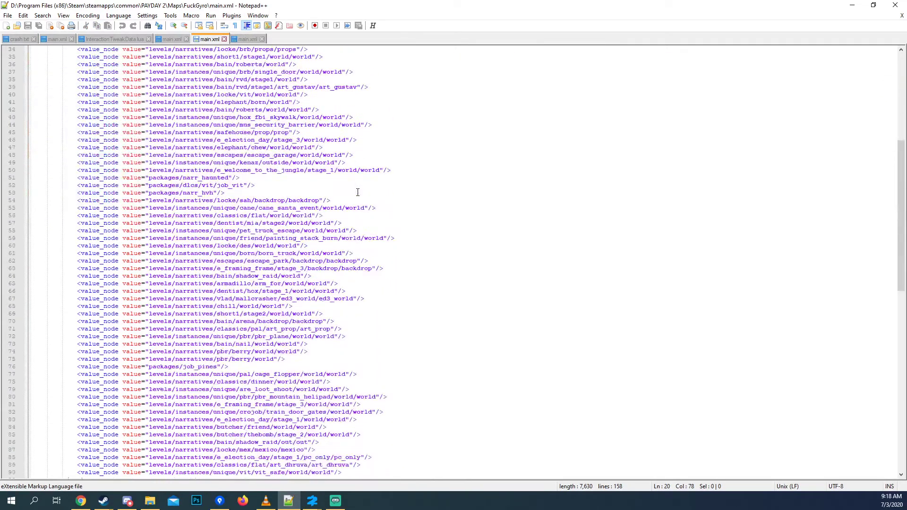
scroll(358, 192, "down", 5)
scroll(357, 193, "up", 12)
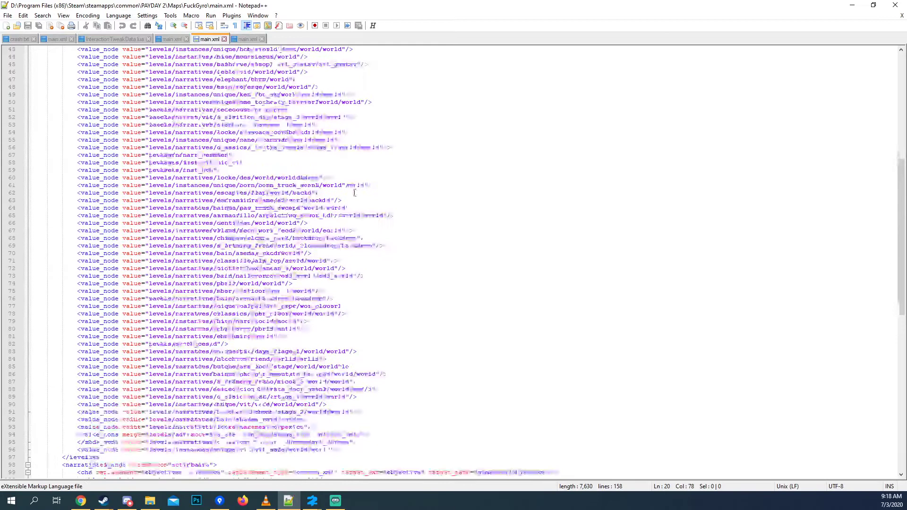
Step: Inspect the first package value_node entries on lines 26–29
left_click(74, 148)
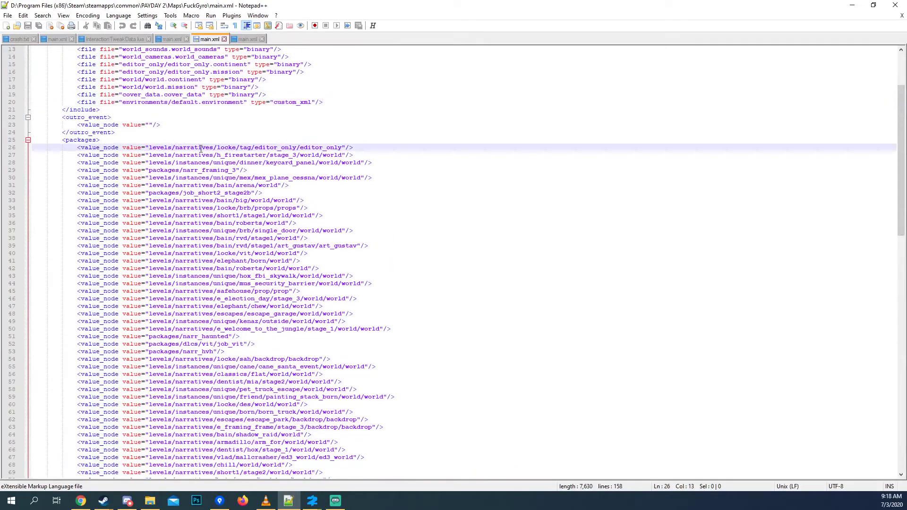
left_click(366, 147)
left_click_drag(367, 147, 90, 149)
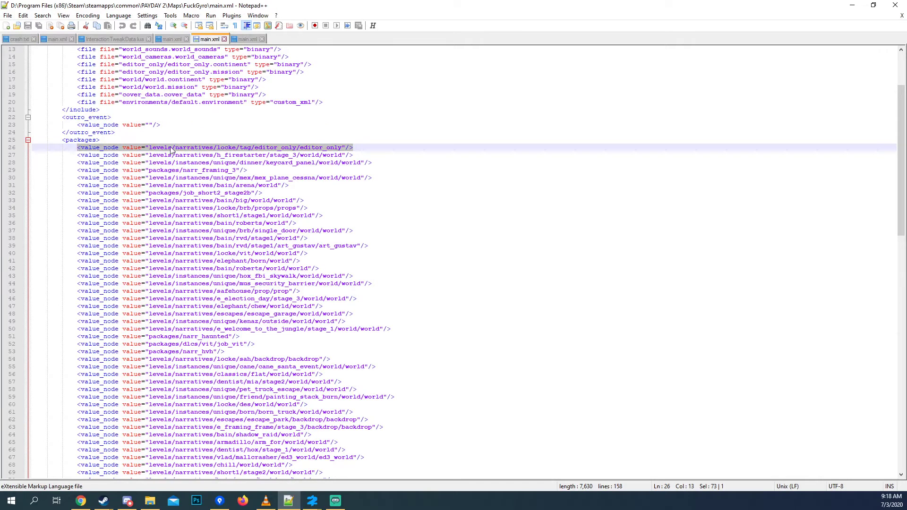
left_click(360, 155)
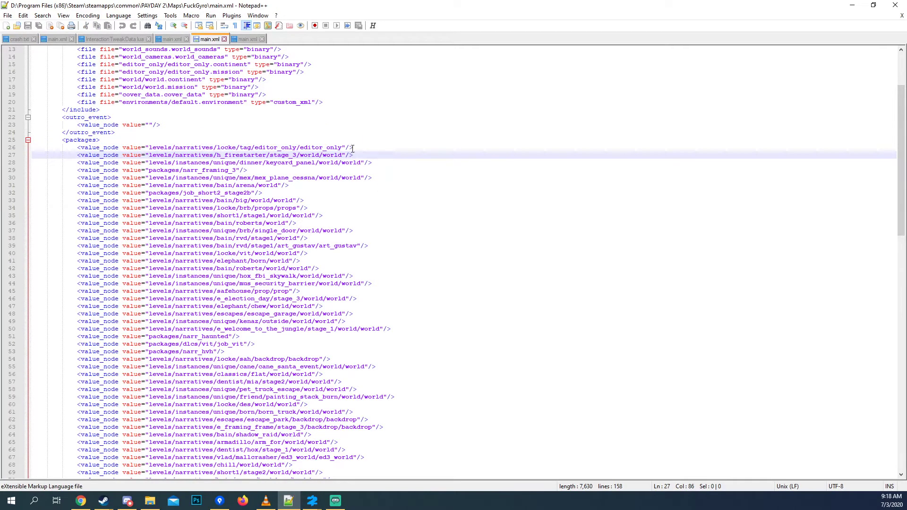
scroll(352, 149, "up", 1)
left_click(358, 168)
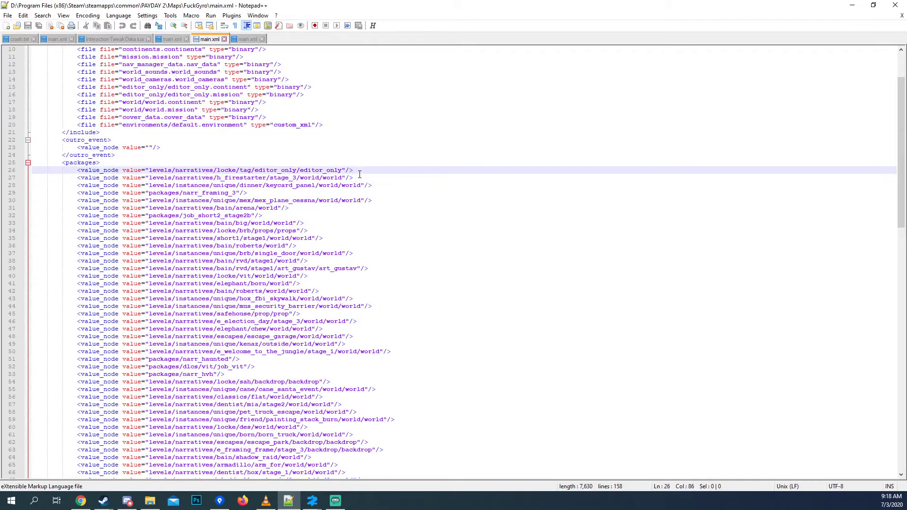
left_click(360, 177)
left_click(380, 186)
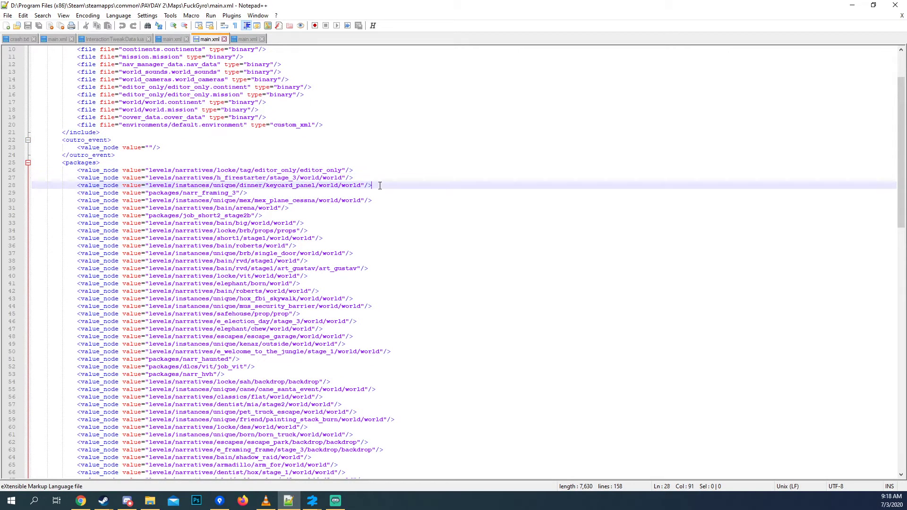
left_click(246, 193)
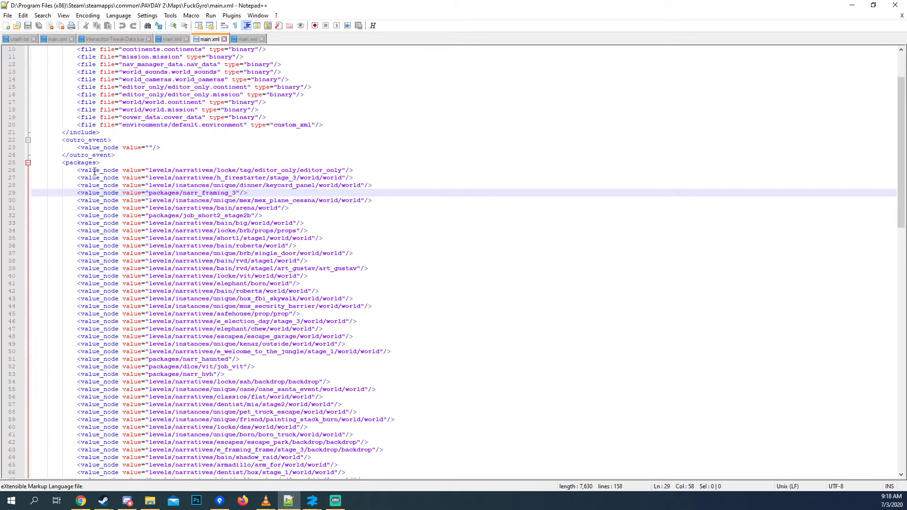
Step: Survey the packages block, checking entries from line 26 through line 90
left_click_drag(74, 170, 283, 196)
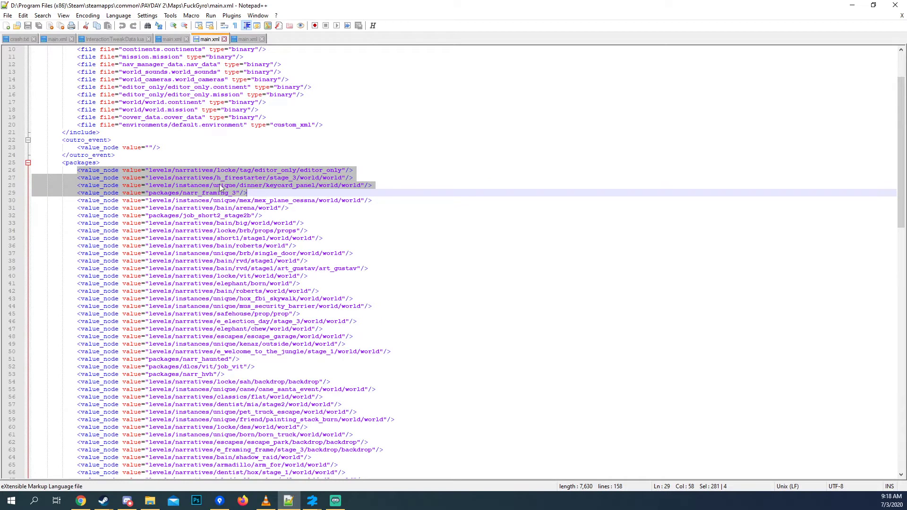
scroll(196, 178, "down", 4)
scroll(185, 106, "down", 15)
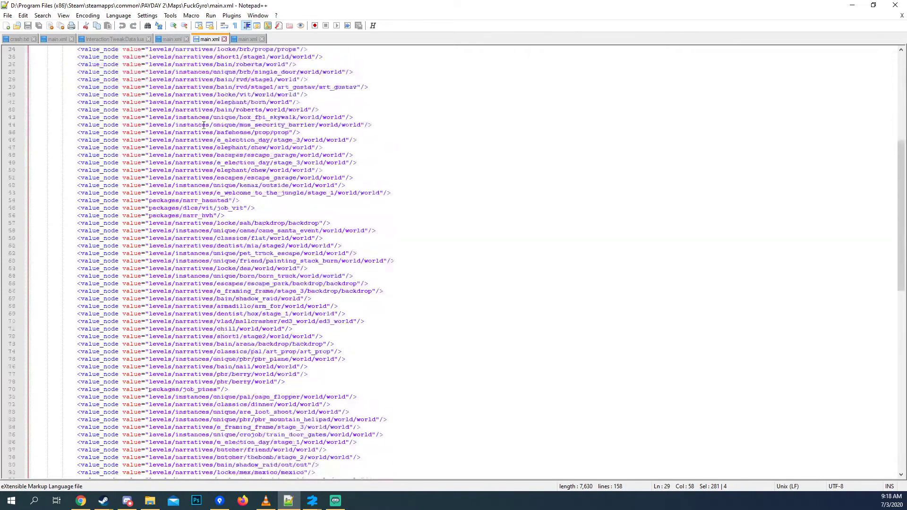
scroll(210, 102, "up", 11)
scroll(213, 142, "down", 2)
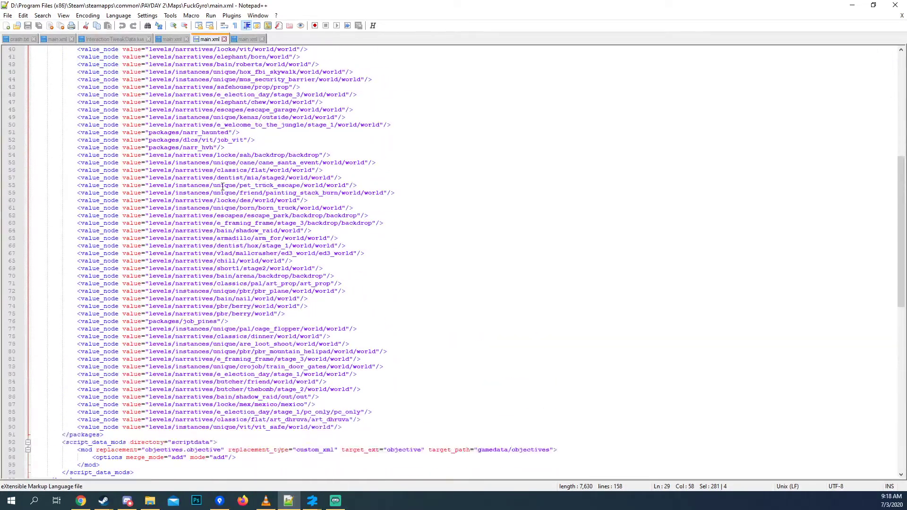
left_click(277, 428)
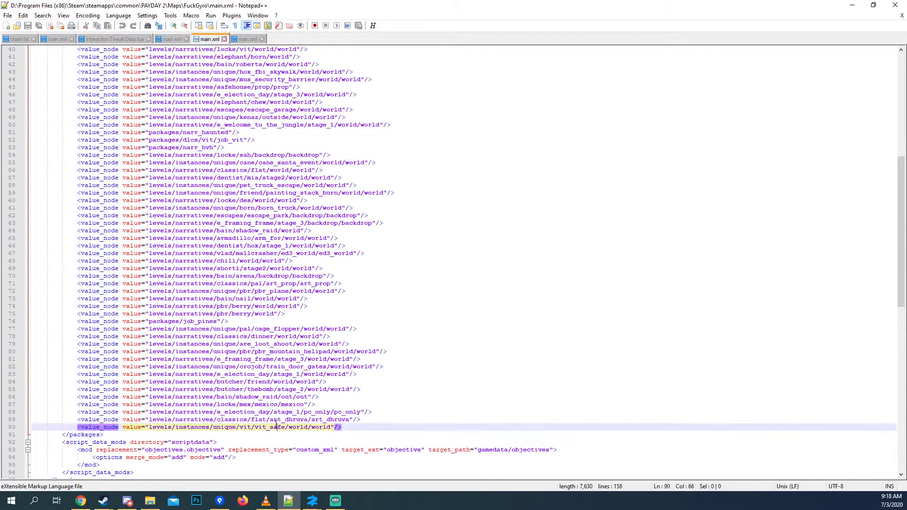
left_click_drag(360, 425, 301, 284)
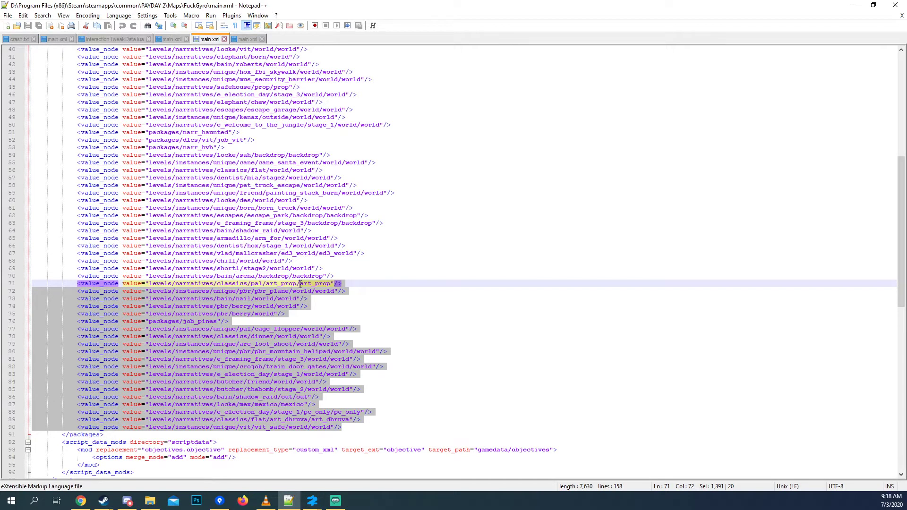
left_click(400, 400)
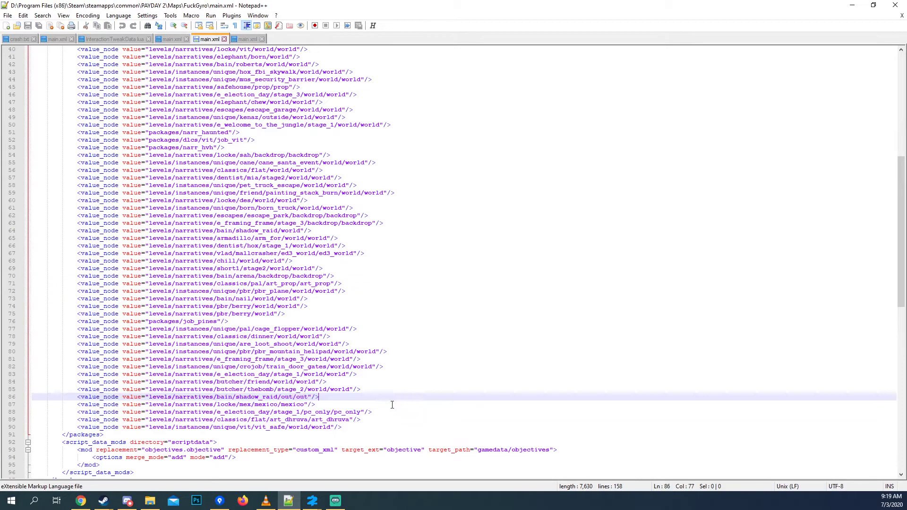
left_click(373, 426)
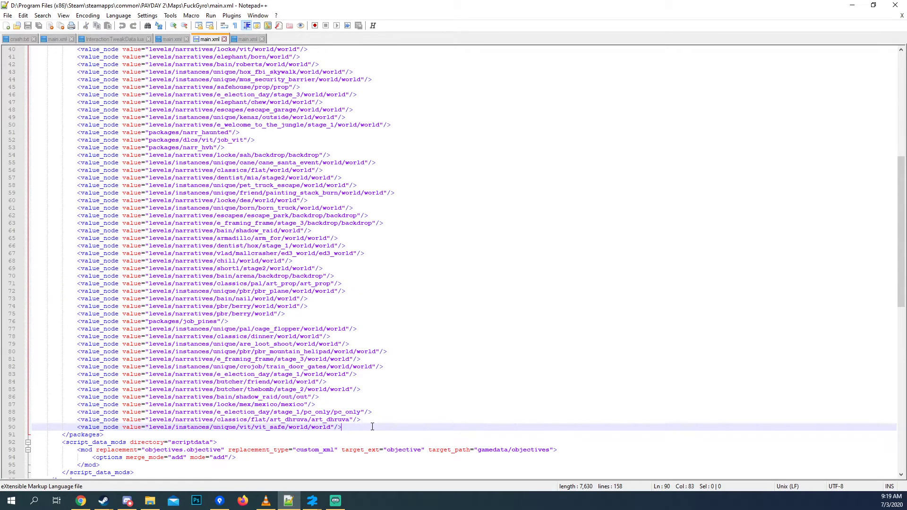
scroll(362, 343, "down", 20)
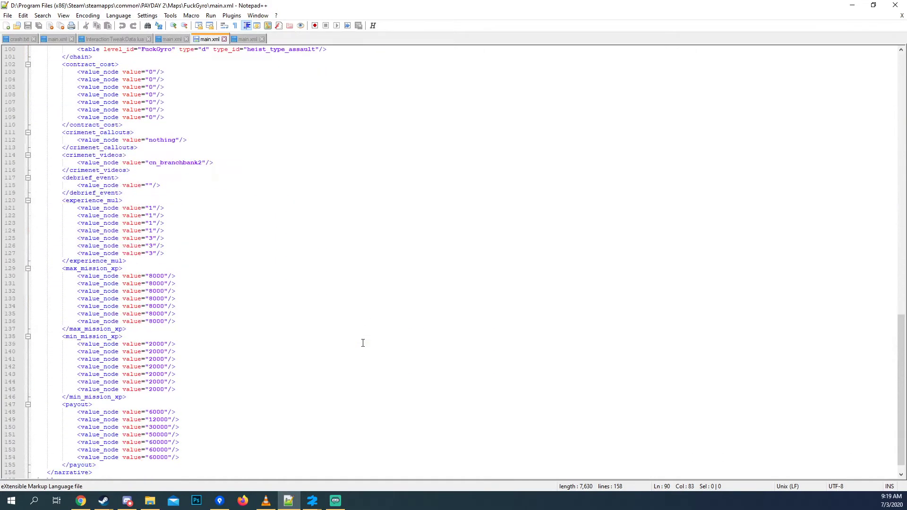
scroll(360, 343, "up", 18)
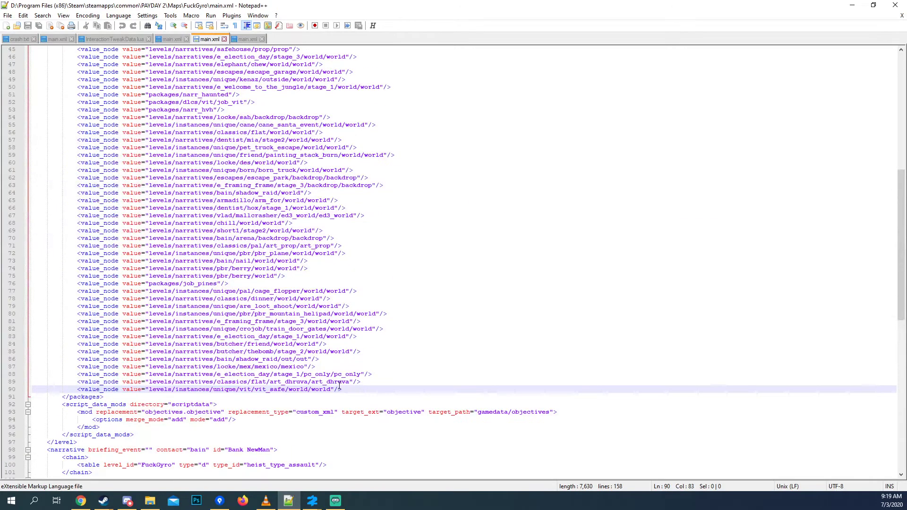
scroll(339, 386, "up", 10)
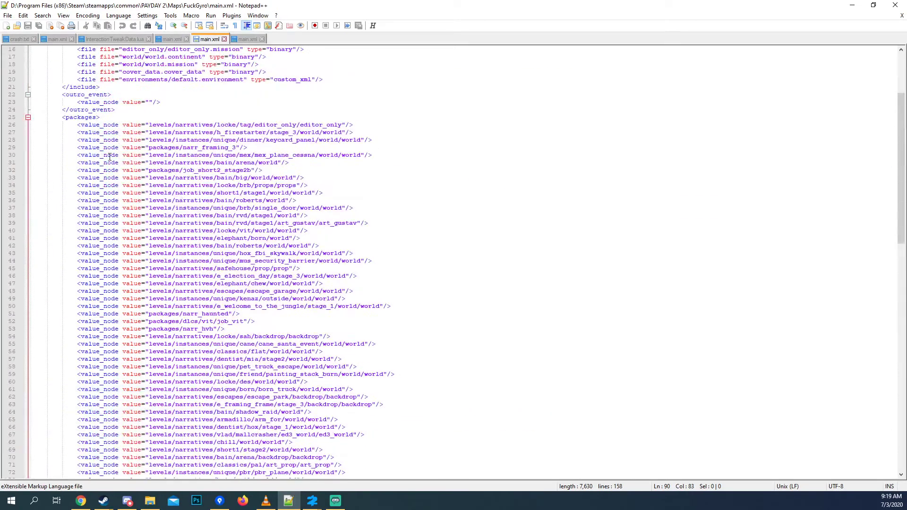
Step: Delete all package entries on lines 26–90 and remove the leftover blank line
left_click(74, 125)
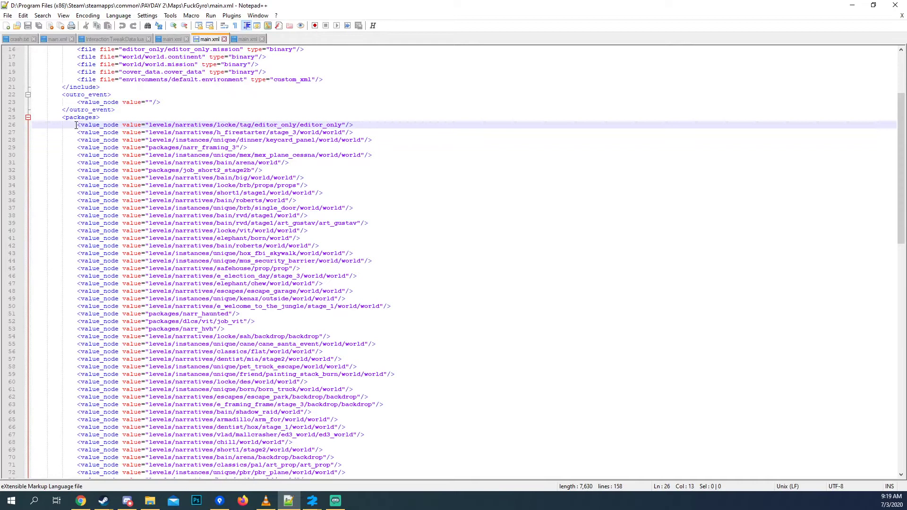
left_click_drag(75, 126, 401, 340)
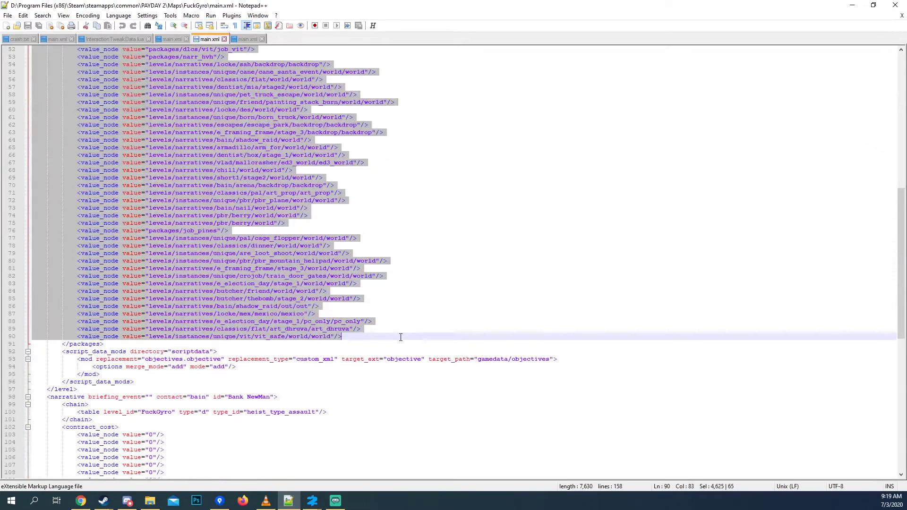
key("Delete")
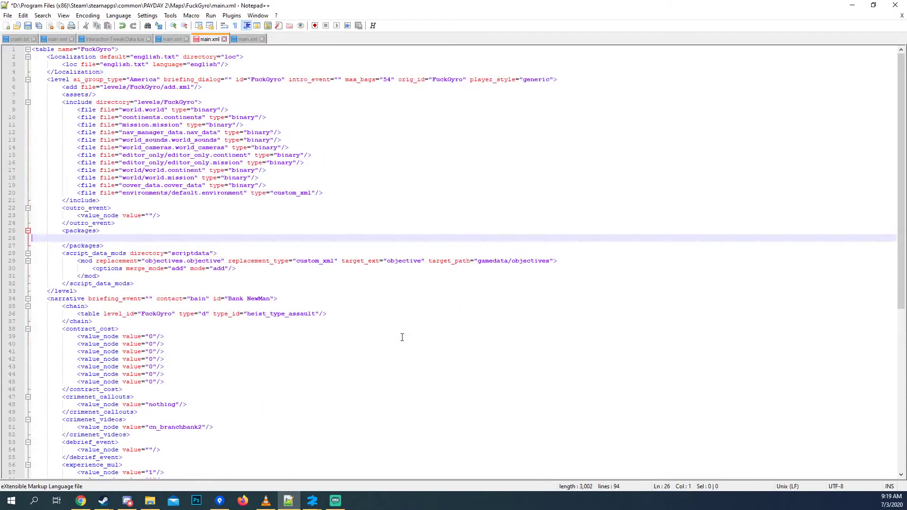
key("BackSpace")
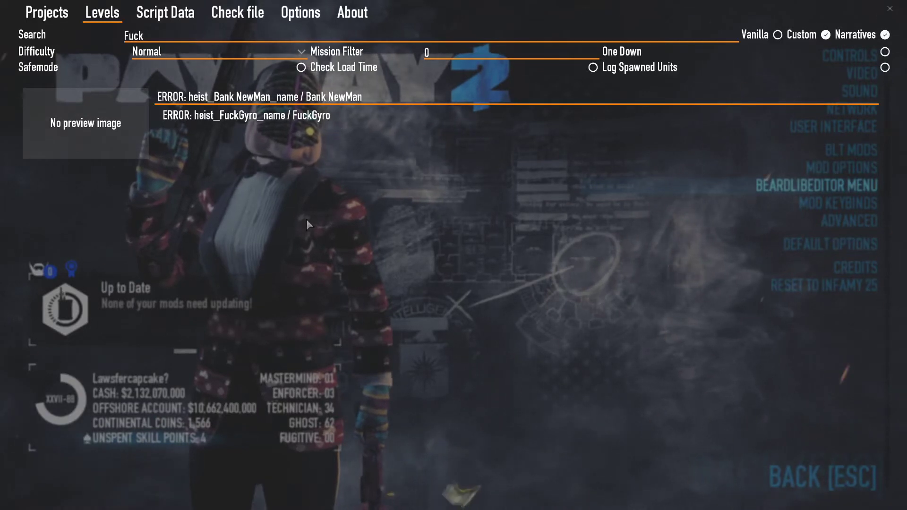
Step: Enable Check Load Time and test-launch the FuckGyro level
left_click(301, 67)
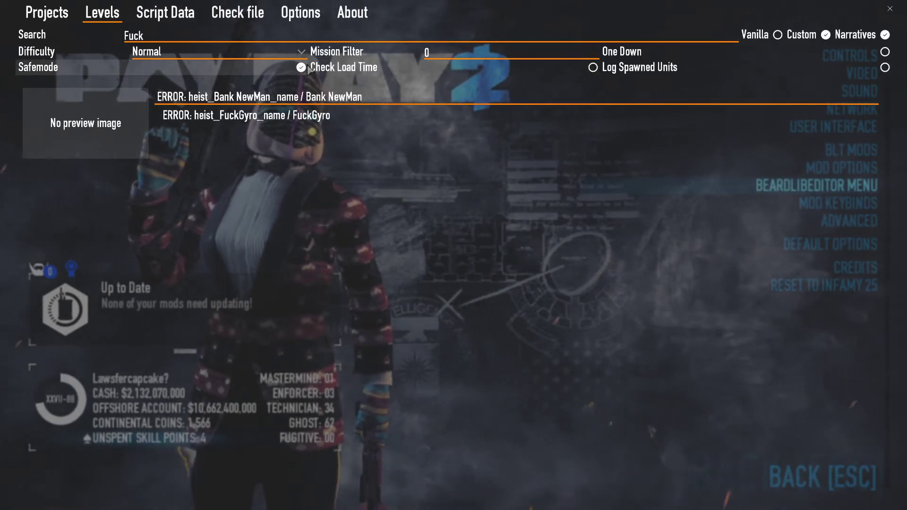
left_click(321, 121)
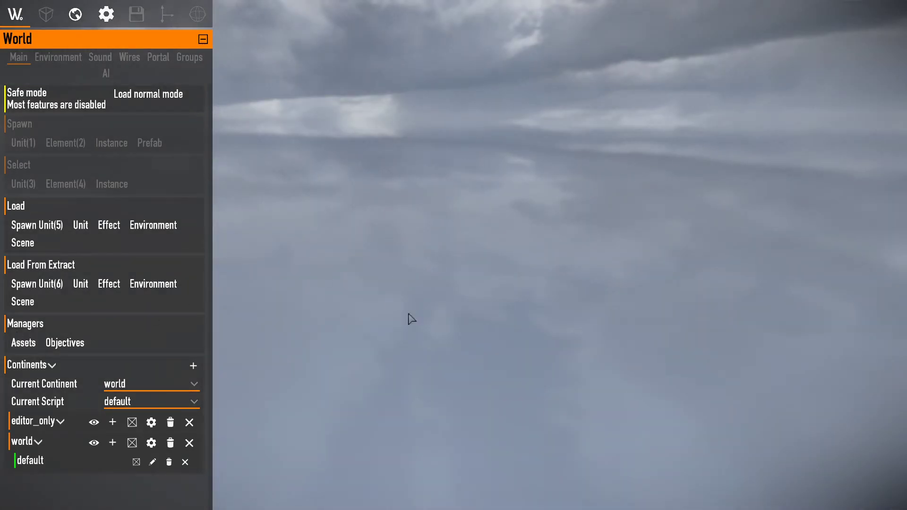
Step: Open the Assets manager and scroll through FuckGyro's unloaded units
left_click(23, 343)
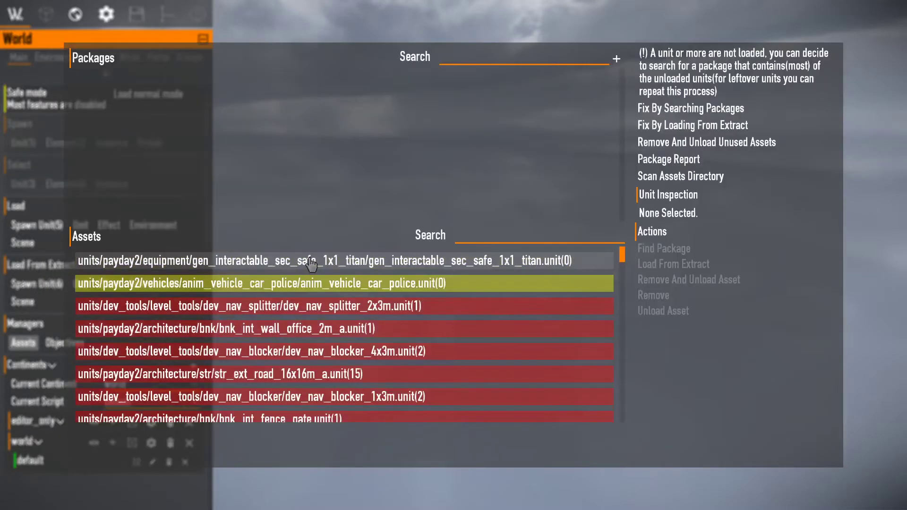
scroll(516, 386, "down", 10)
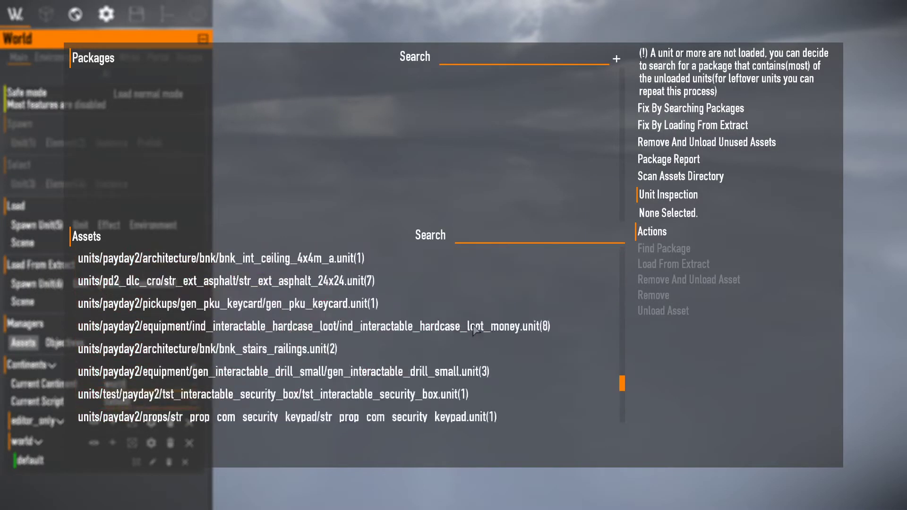
scroll(474, 323, "up", 6)
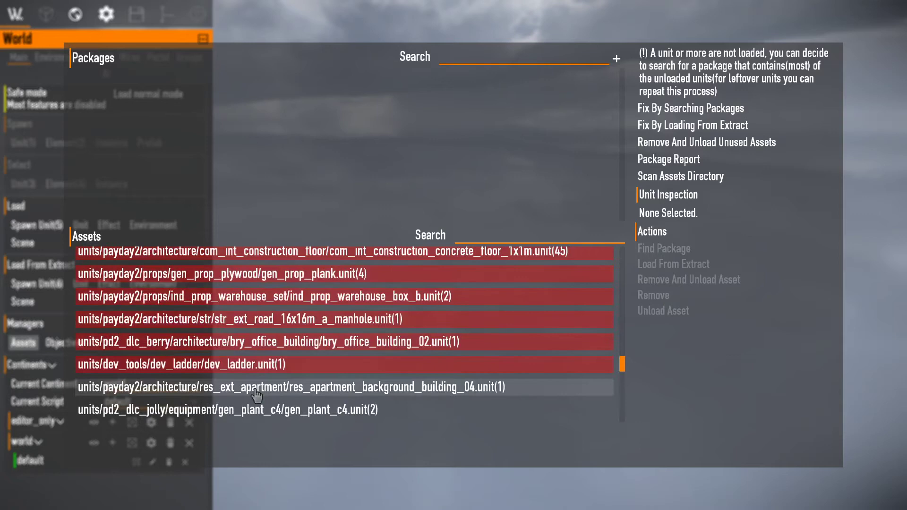
scroll(256, 389, "up", 5)
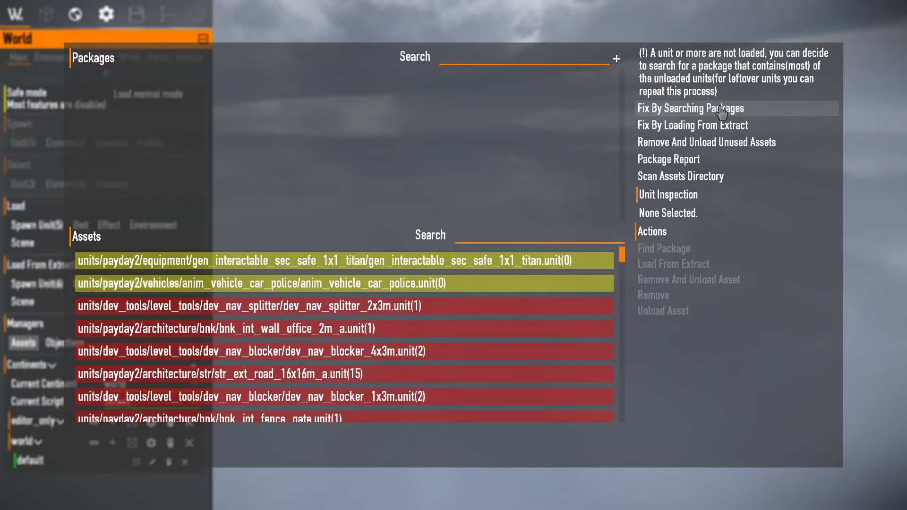
Step: Run Fix By Searching Packages and review results led by h_firestarter stage_3 (29/58)
left_click(722, 112)
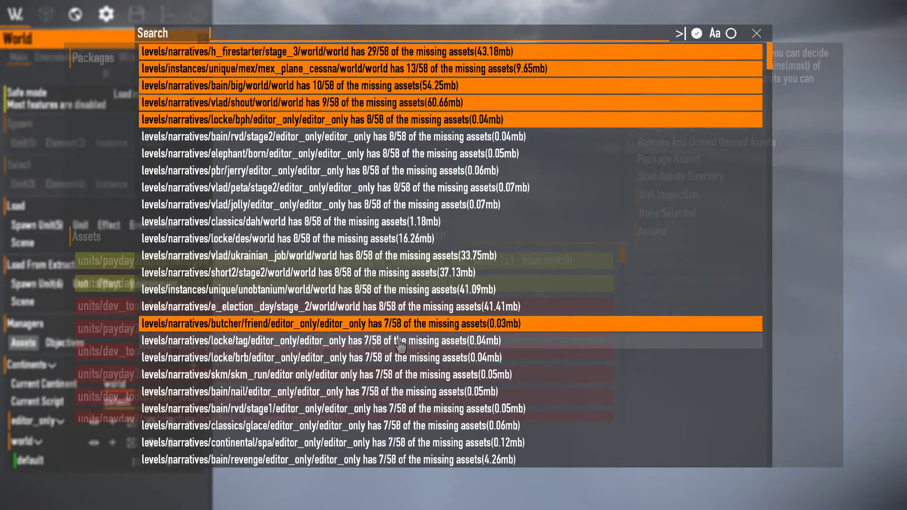
scroll(399, 343, "down", 8)
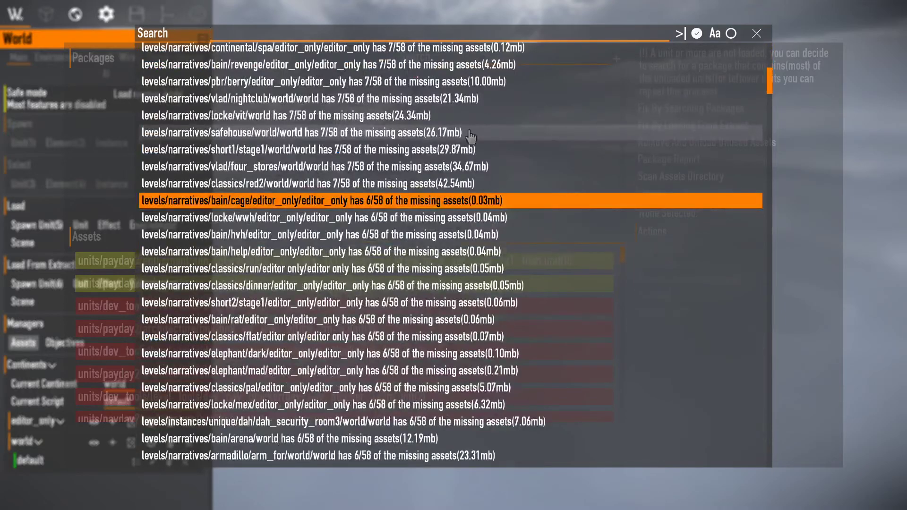
scroll(470, 136, "down", 10)
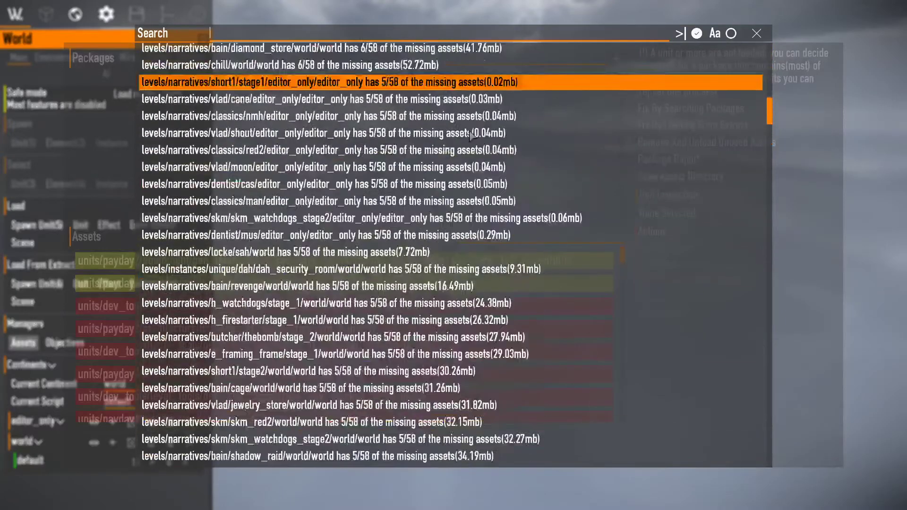
scroll(470, 136, "up", 15)
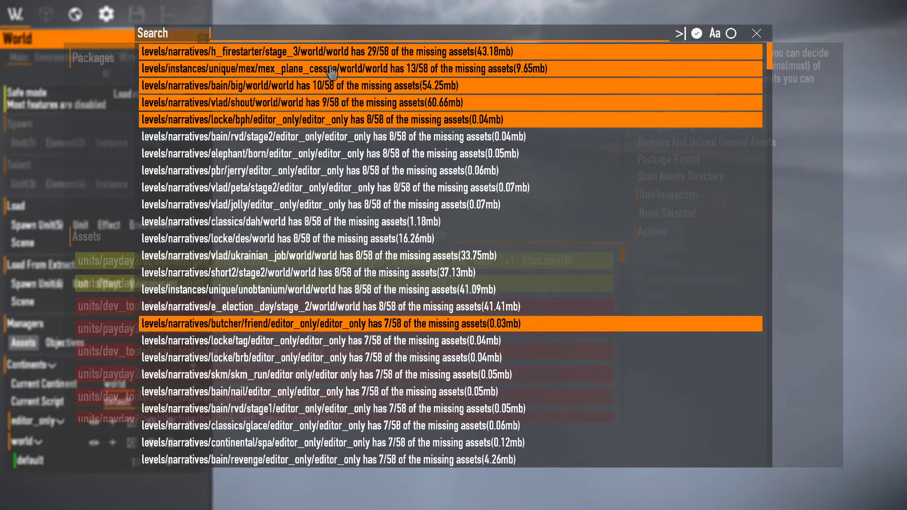
Step: Add the mex_plane_cessna and h_firestarter stage_3 packages, re-searching after each
left_click(490, 69)
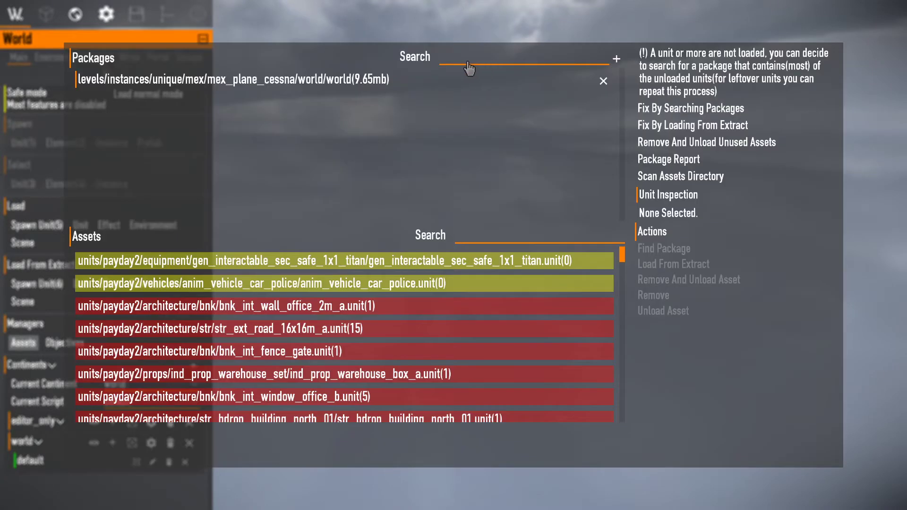
left_click(690, 108)
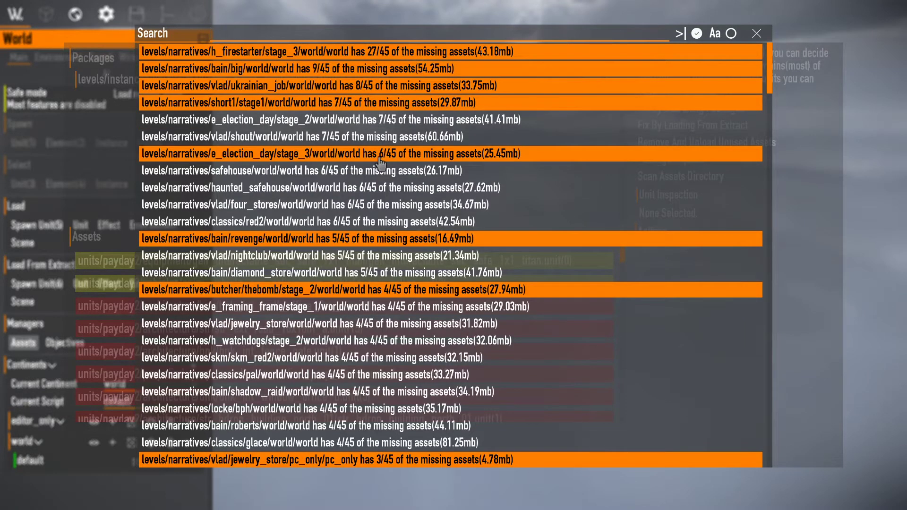
scroll(380, 163, "down", 2)
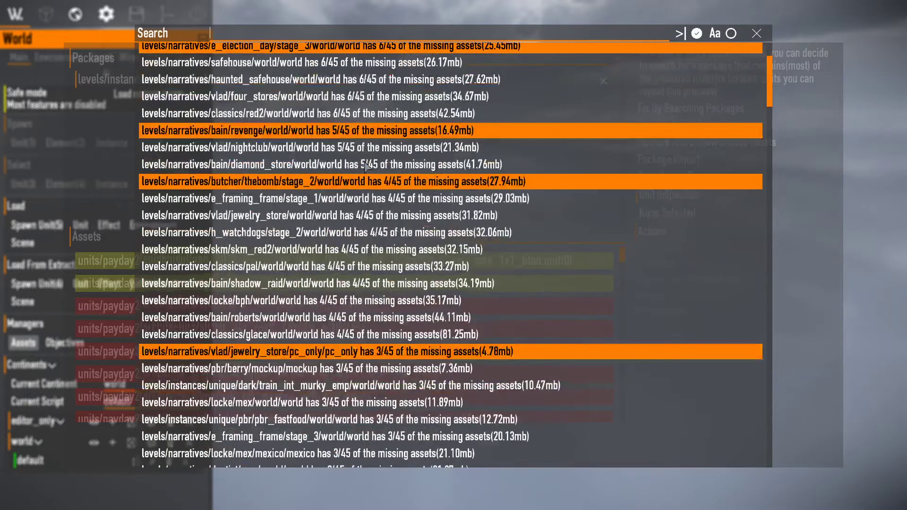
scroll(367, 166, "up", 2)
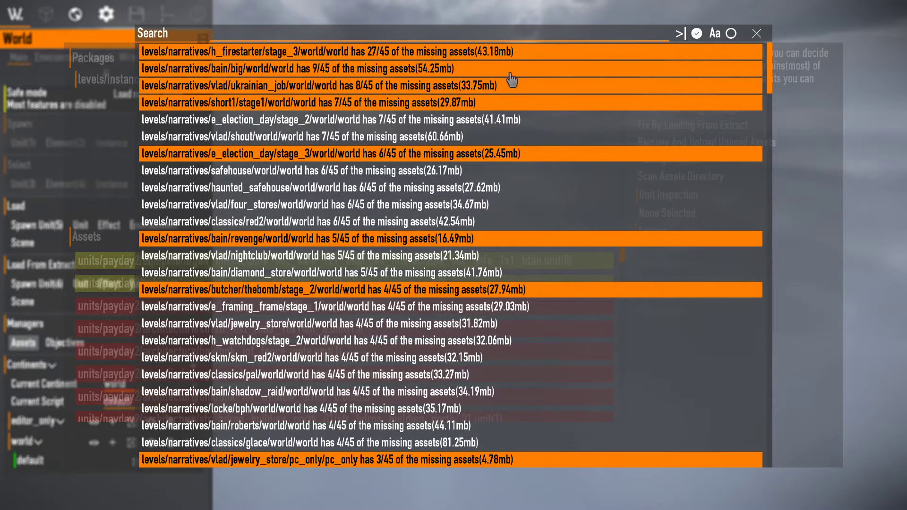
left_click(422, 53)
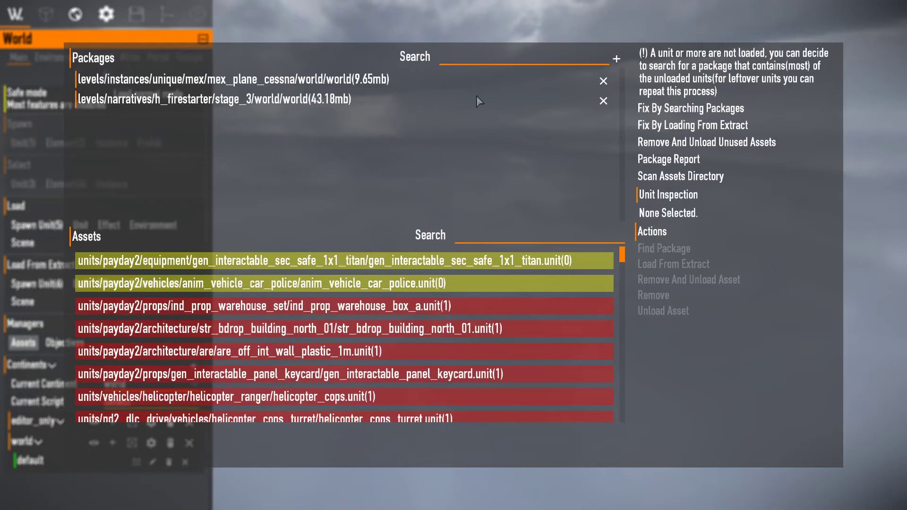
left_click(678, 117)
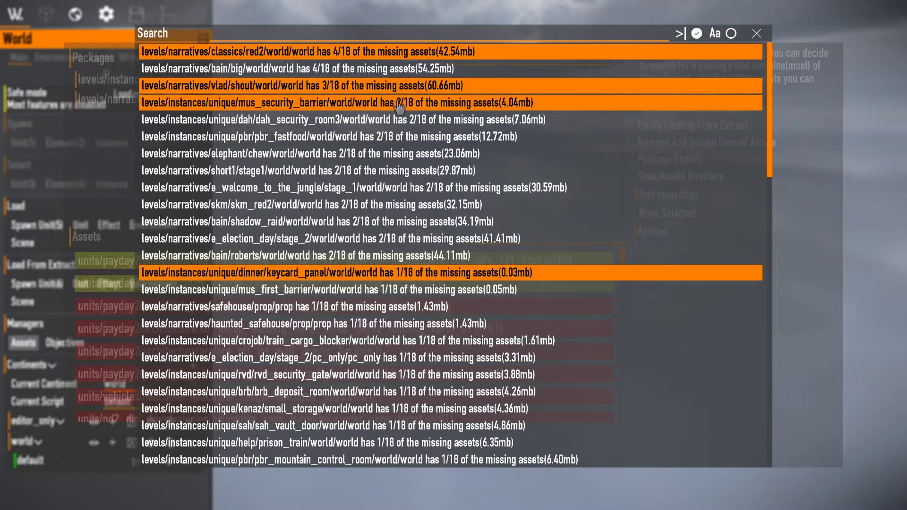
scroll(411, 189, "down", 15)
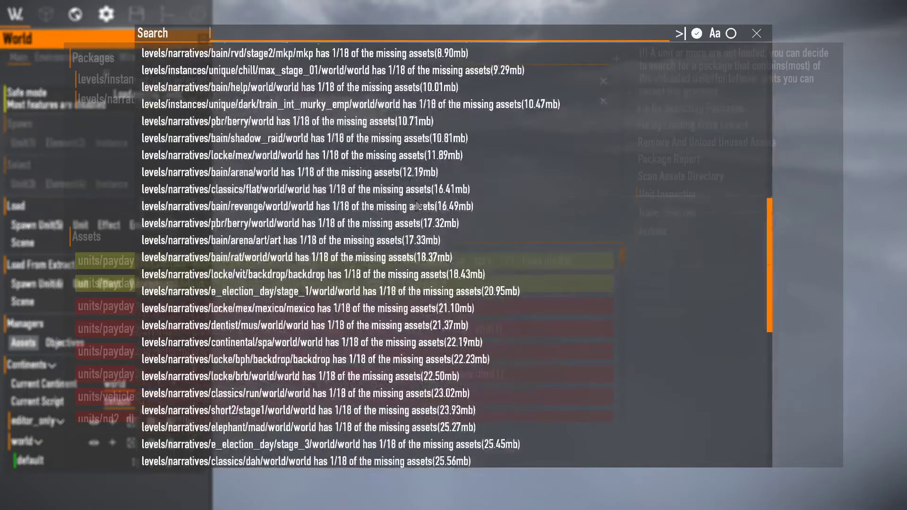
scroll(417, 205, "up", 15)
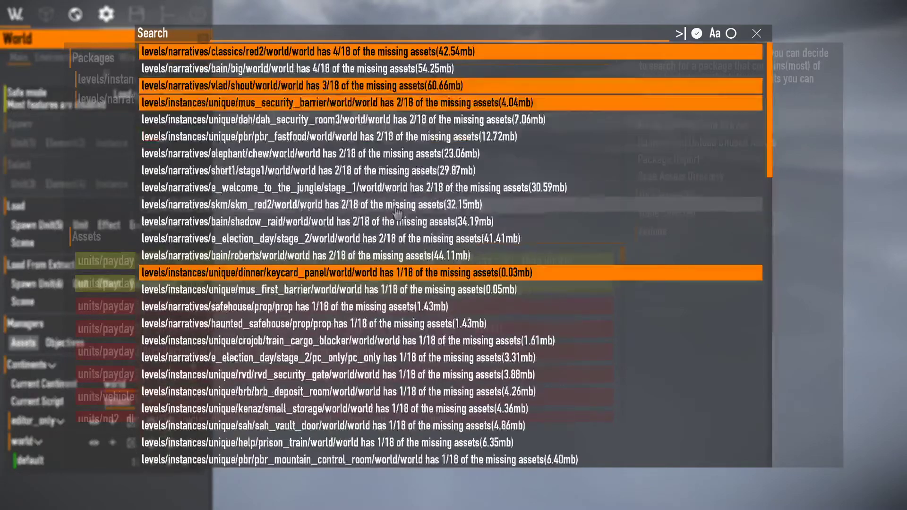
Step: Add the keycard_panel, mus_first_barrier and safehouse prop packages, then close the search
left_click(494, 272)
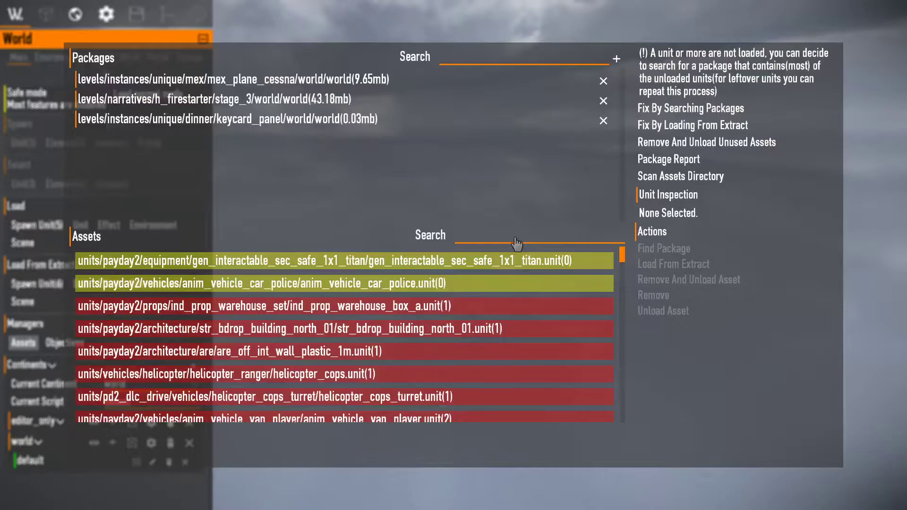
left_click(683, 113)
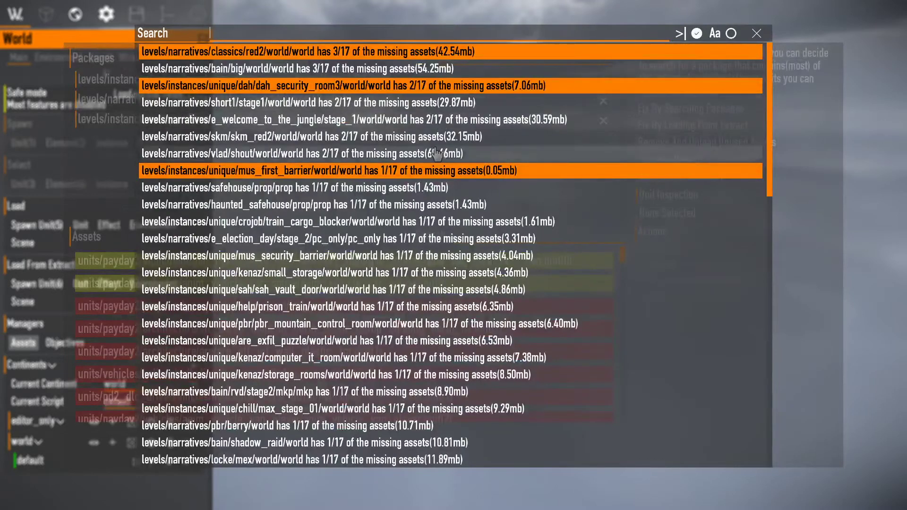
left_click(453, 175)
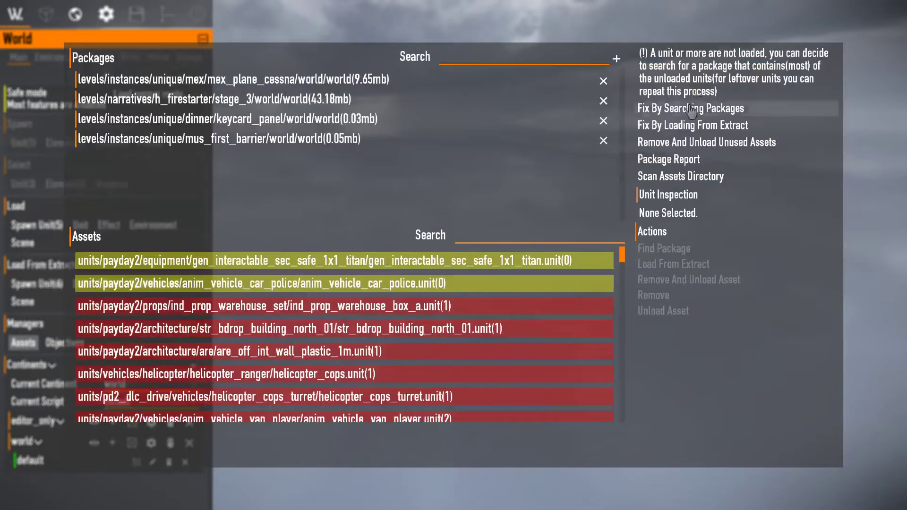
left_click(684, 110)
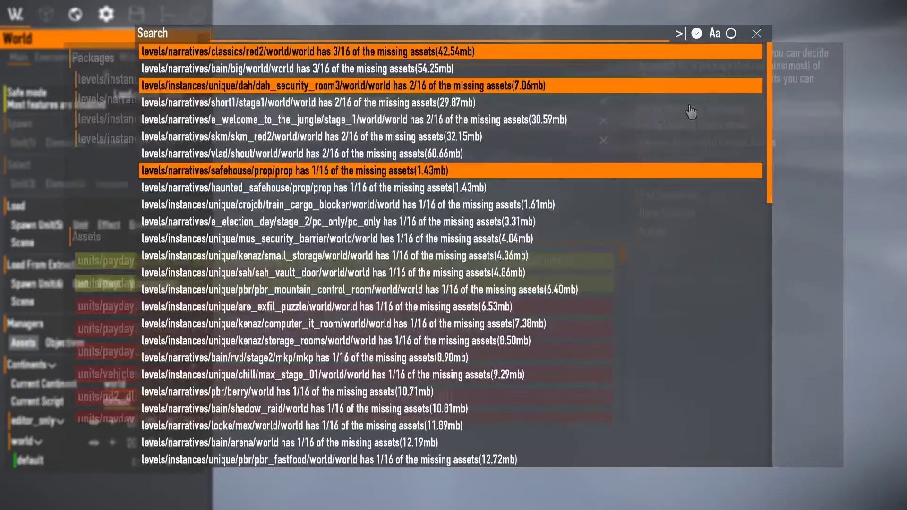
left_click(461, 175)
left_click(792, 116)
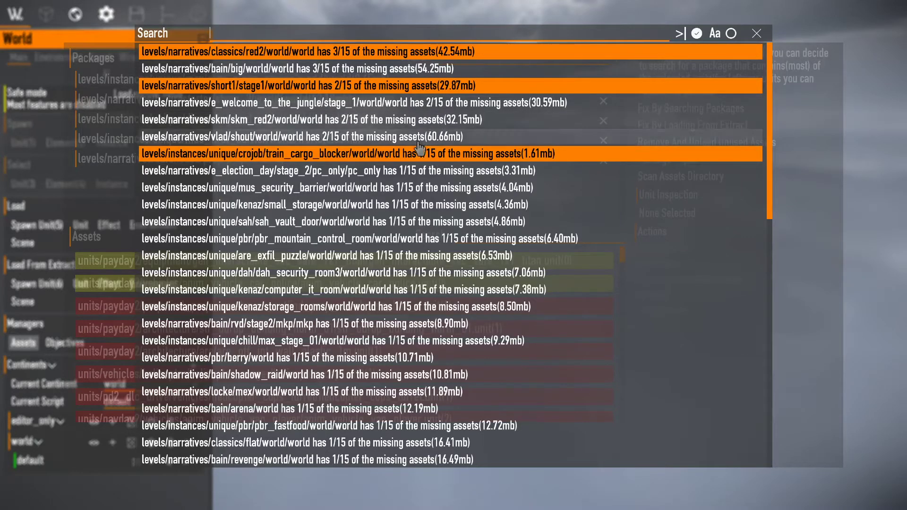
left_click(756, 33)
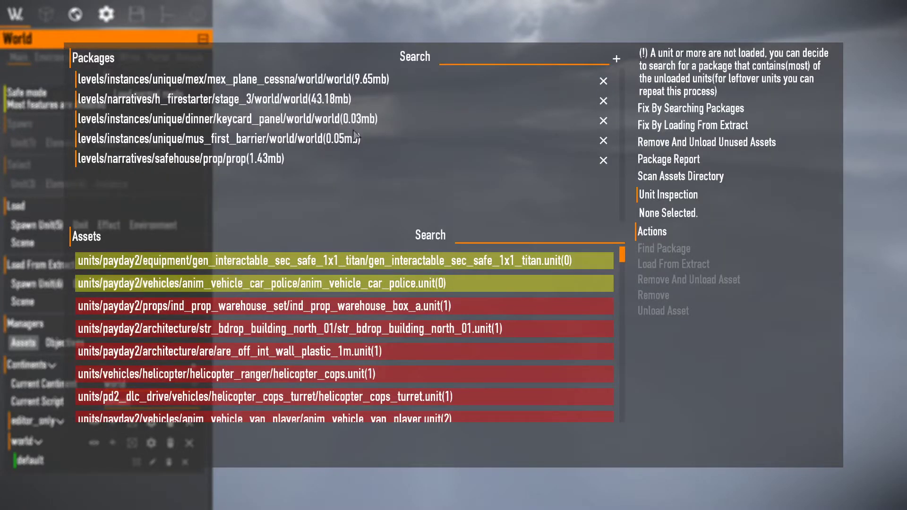
Step: Remove the safehouse prop package, then re-run and close the package search
left_click(609, 160)
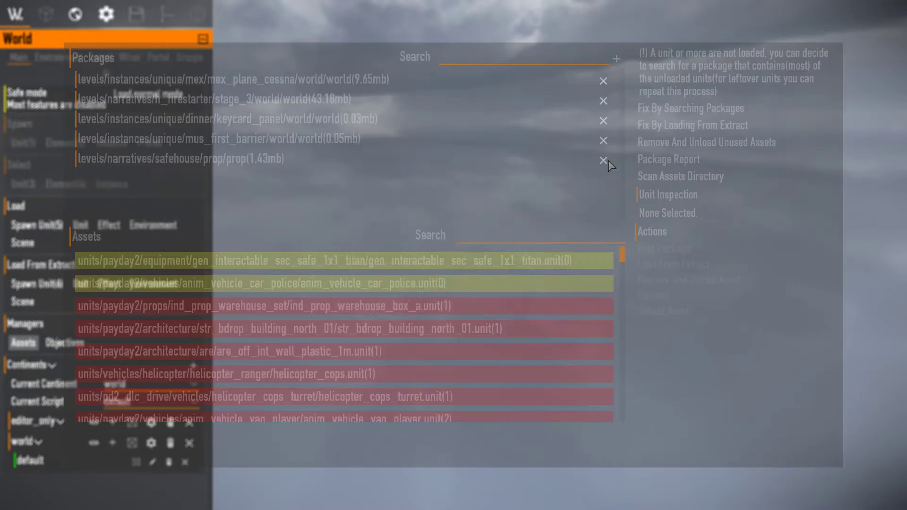
left_click(426, 286)
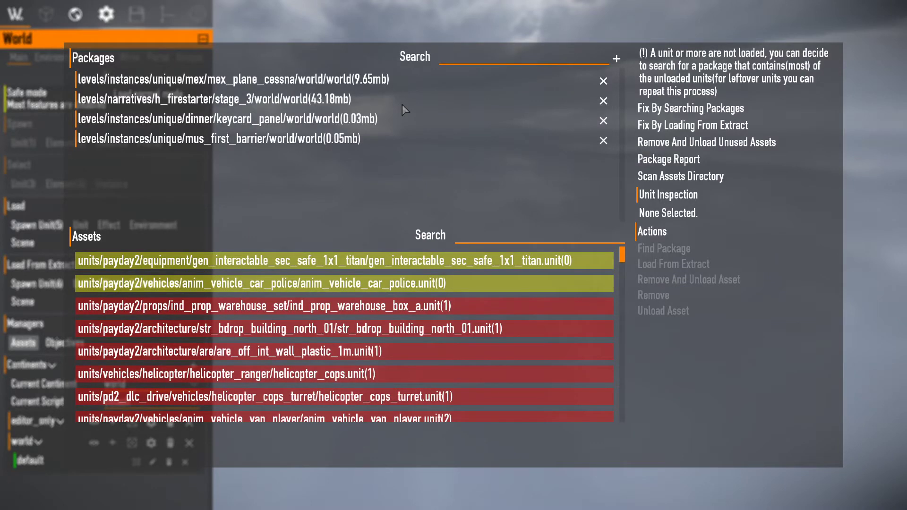
left_click(700, 108)
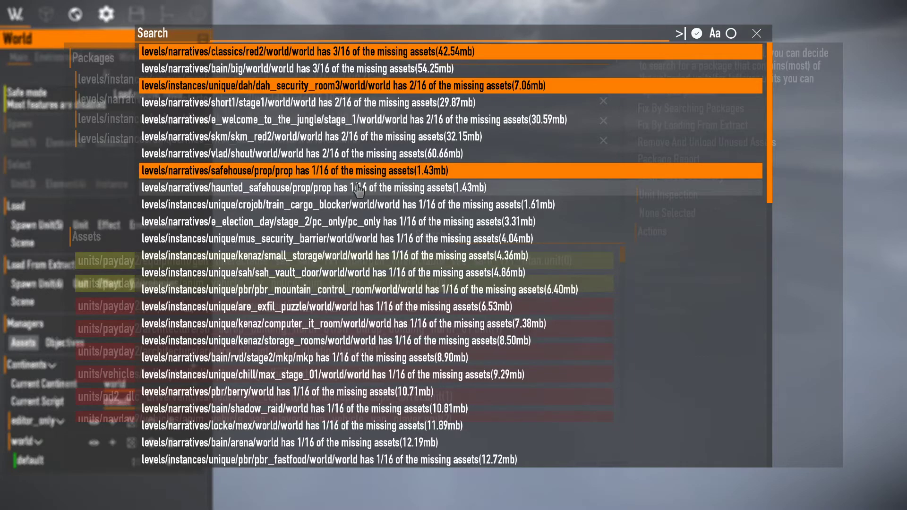
scroll(359, 190, "down", 10)
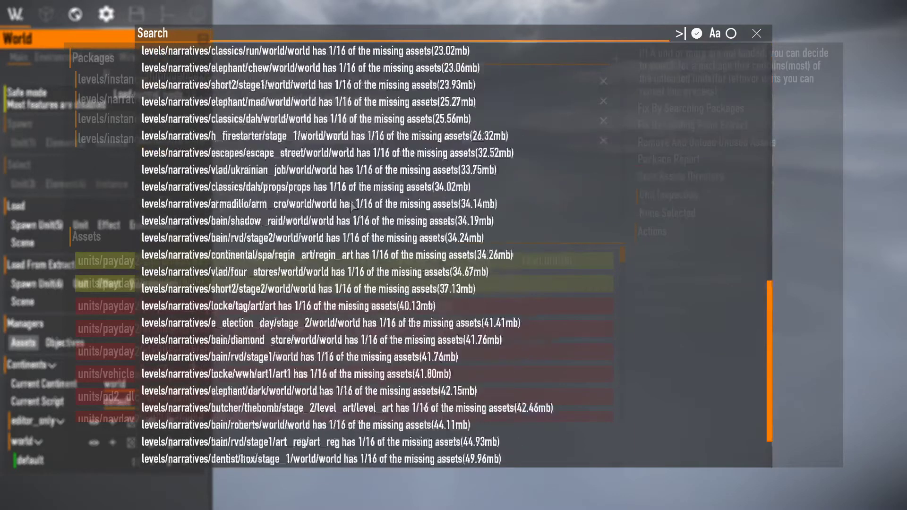
scroll(353, 207, "up", 9)
scroll(352, 207, "up", 5)
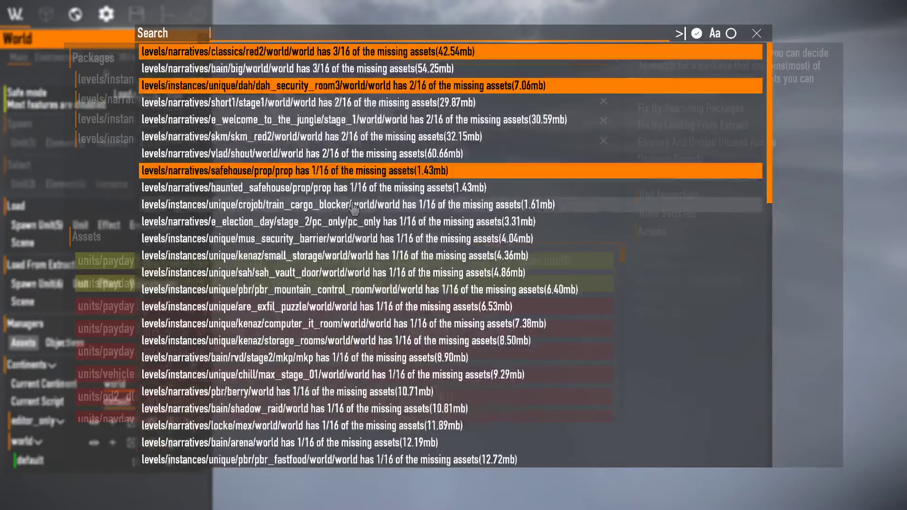
left_click(428, 187)
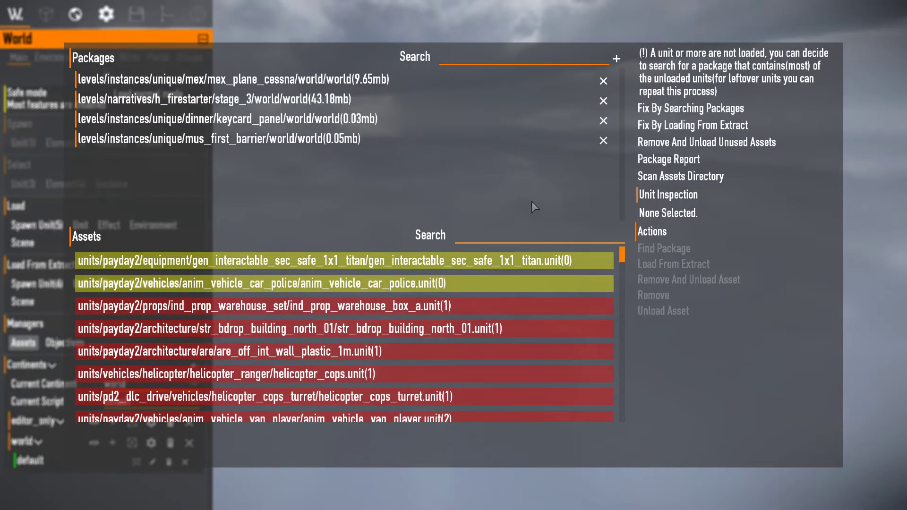
Step: Review the unloaded assets and run Fix By Loading From Extract to load all units
scroll(457, 307, "down", 8)
scroll(421, 364, "up", 3)
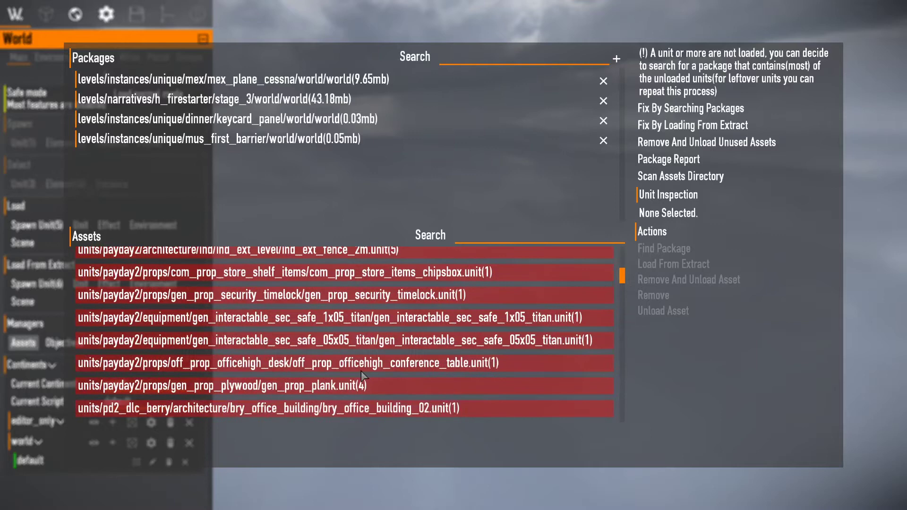
scroll(368, 359, "up", 5)
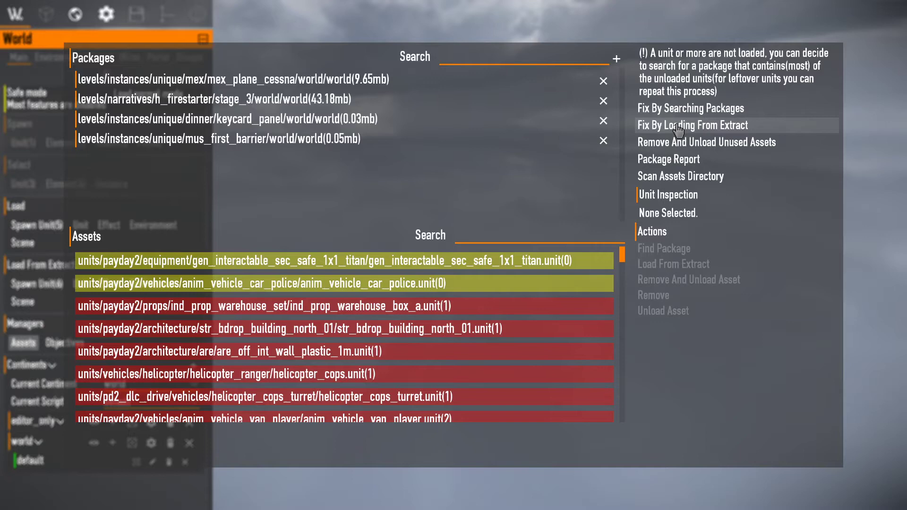
left_click(680, 126)
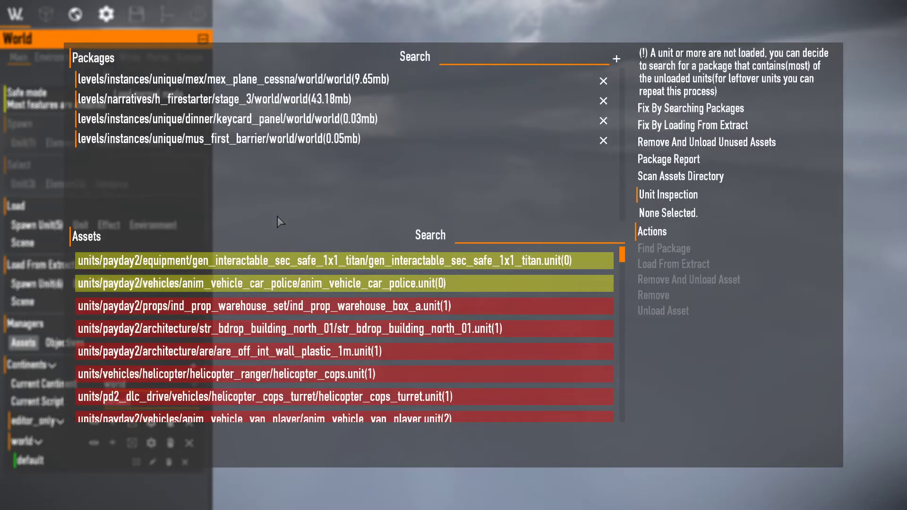
scroll(367, 319, "down", 3)
scroll(366, 319, "up", 2)
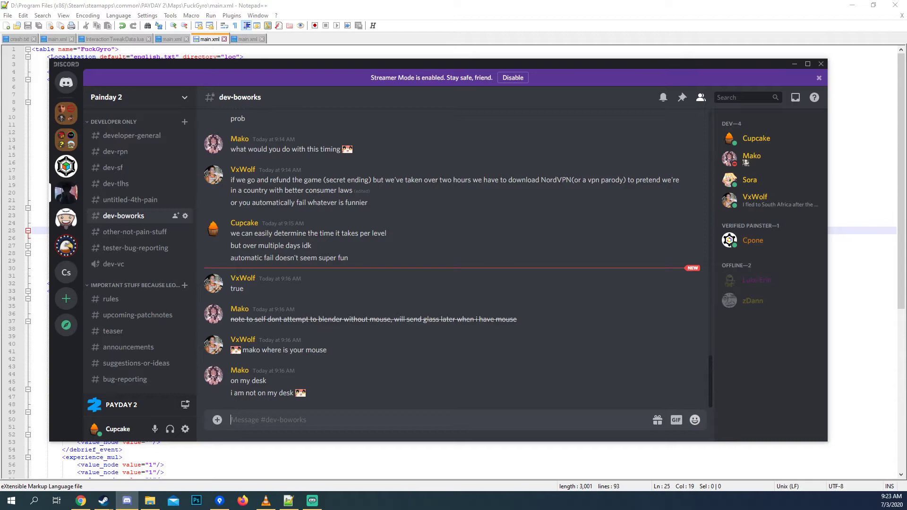
Step: Reload the externally changed main.xml and crash.txt in Notepad++
key("alt+Tab")
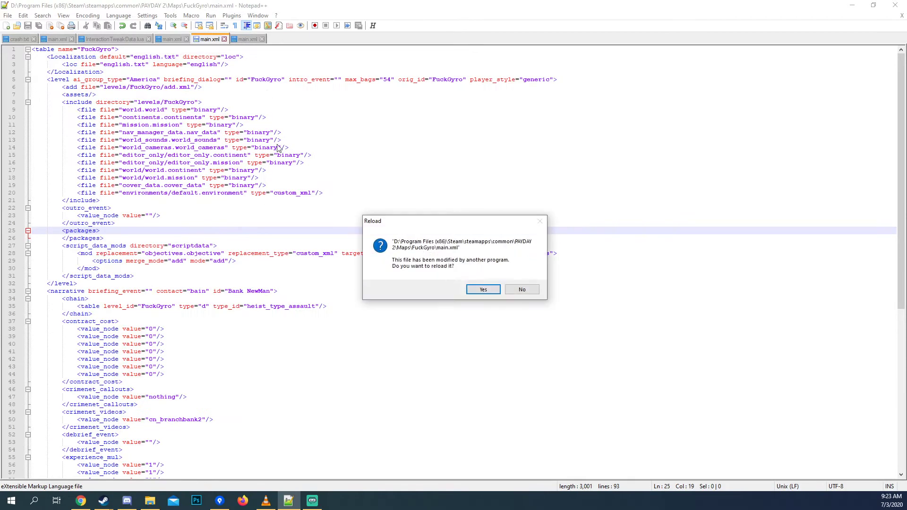
left_click(482, 290)
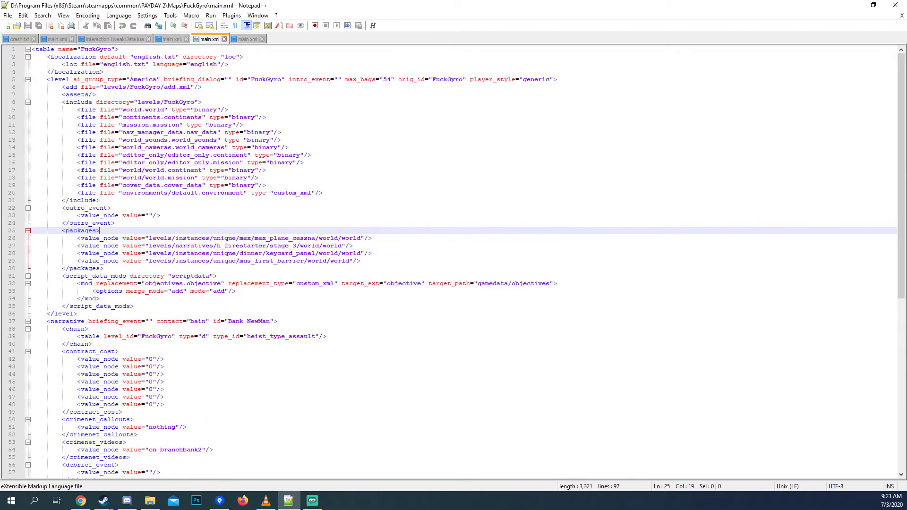
left_click(19, 39)
left_click(477, 286)
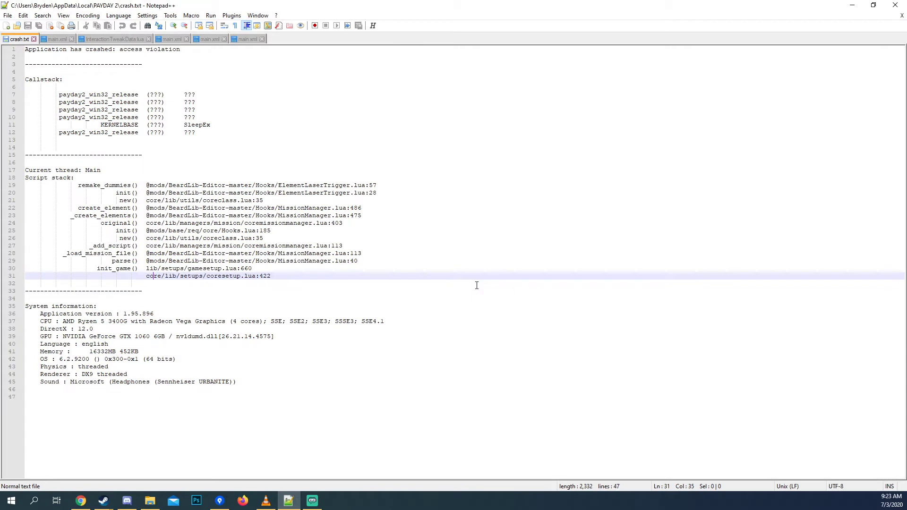
Step: Select crash.txt's script stack lines through line 31, then centre the Streamlabs OBS window
left_click(173, 201)
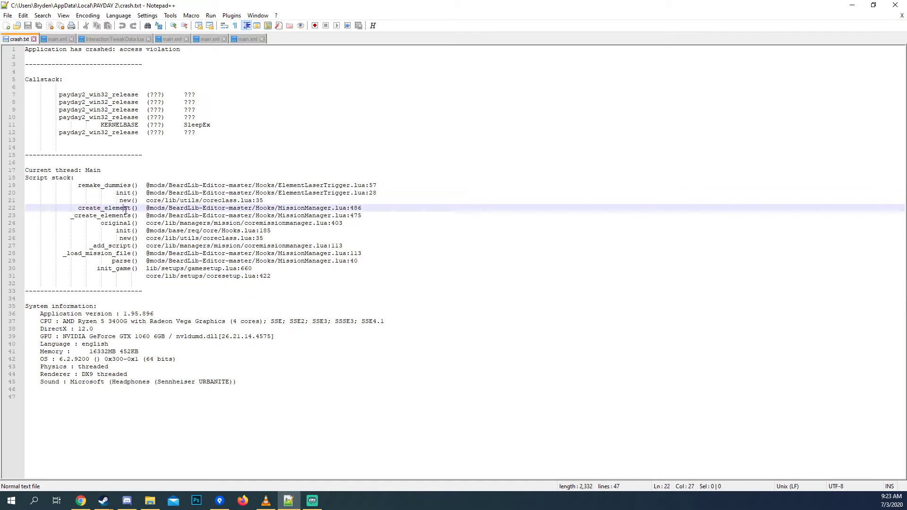
left_click_drag(80, 179, 290, 276)
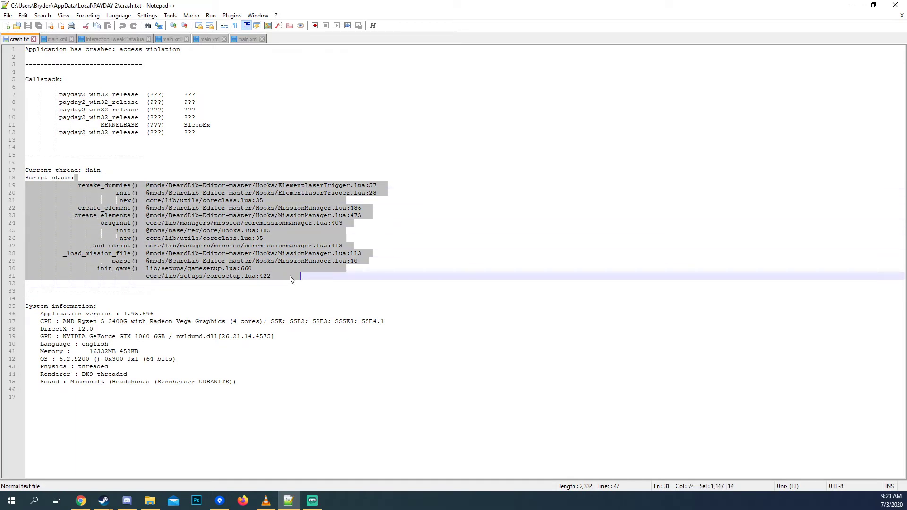
left_click(291, 276)
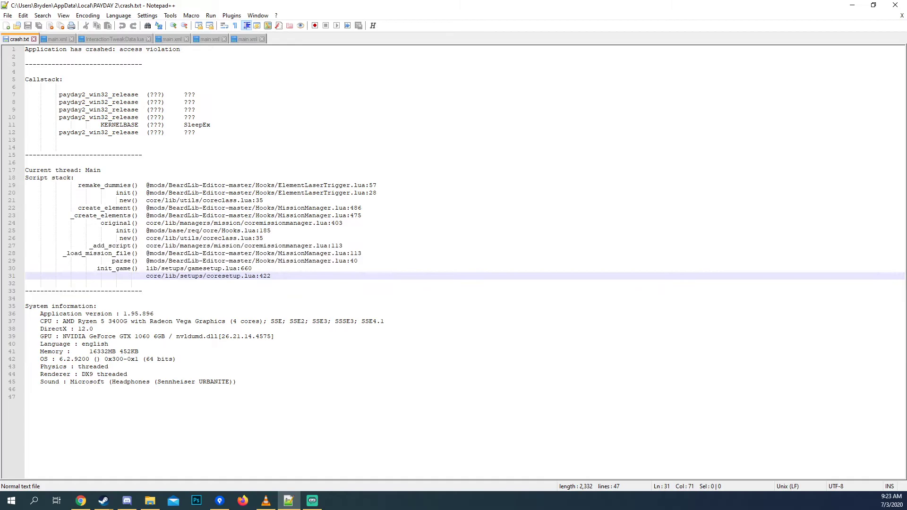
key("alt+Tab")
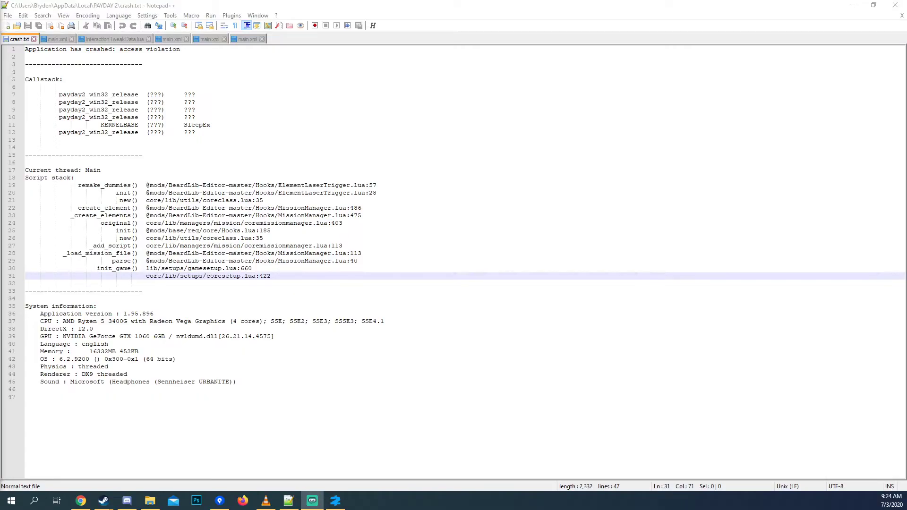
left_click_drag(61, 91, 417, 76)
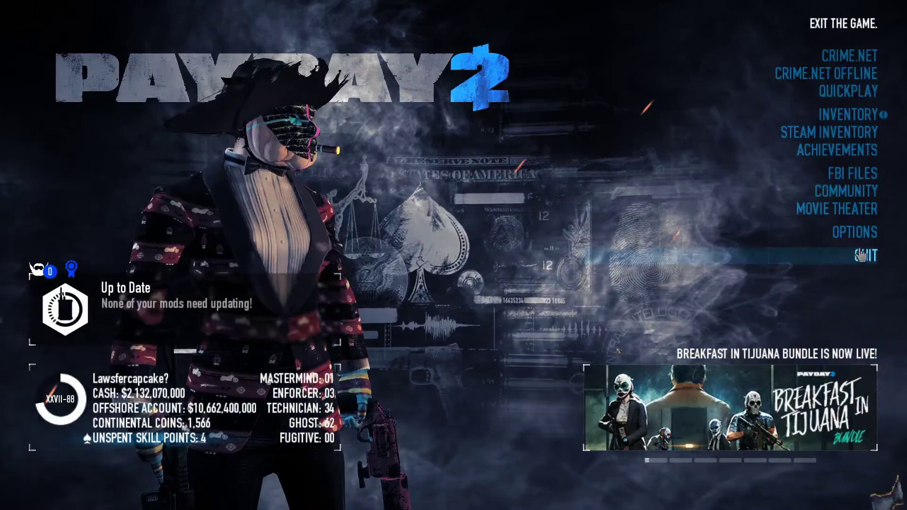
Step: Search the BeardLibEditor Menu's Levels list for 'Gy' to find FuckGyro
left_click(856, 232)
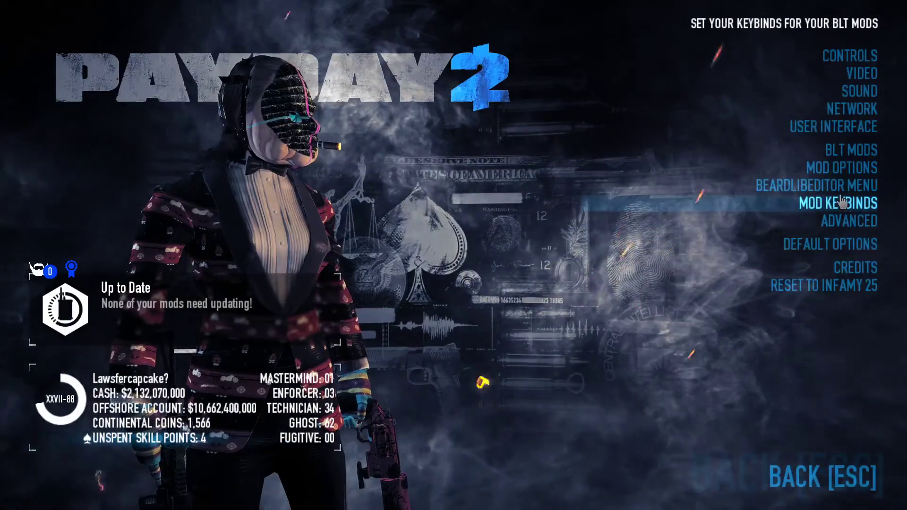
left_click(823, 186)
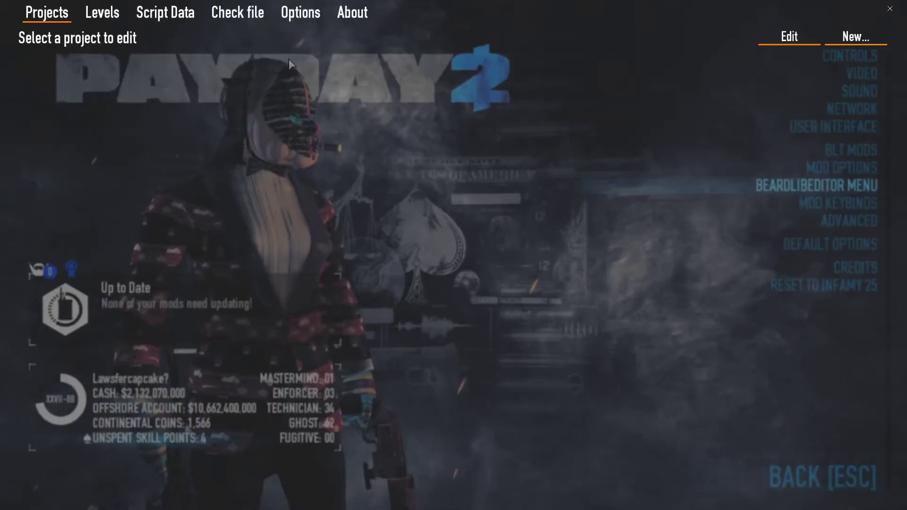
left_click(113, 12)
type("Gy")
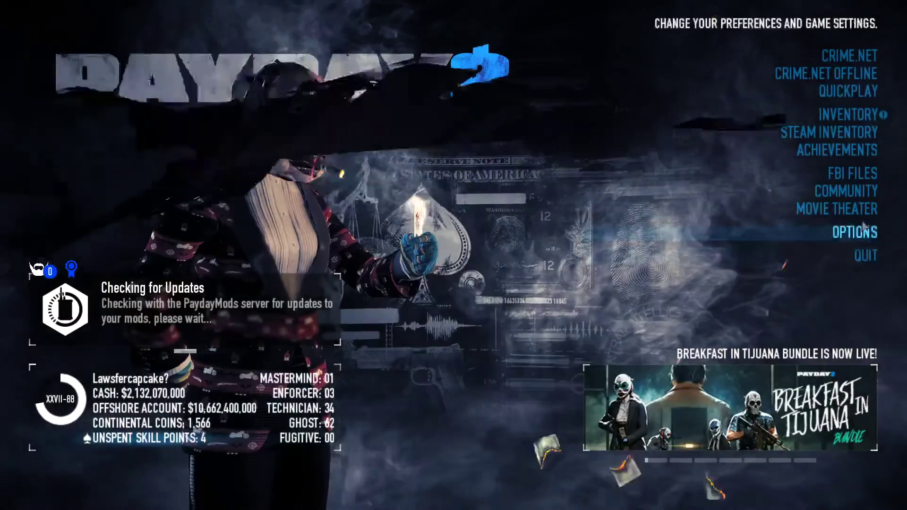
Step: Bring up the Levels list in the BeardLibEditor Menu from Options
left_click(858, 231)
left_click(784, 185)
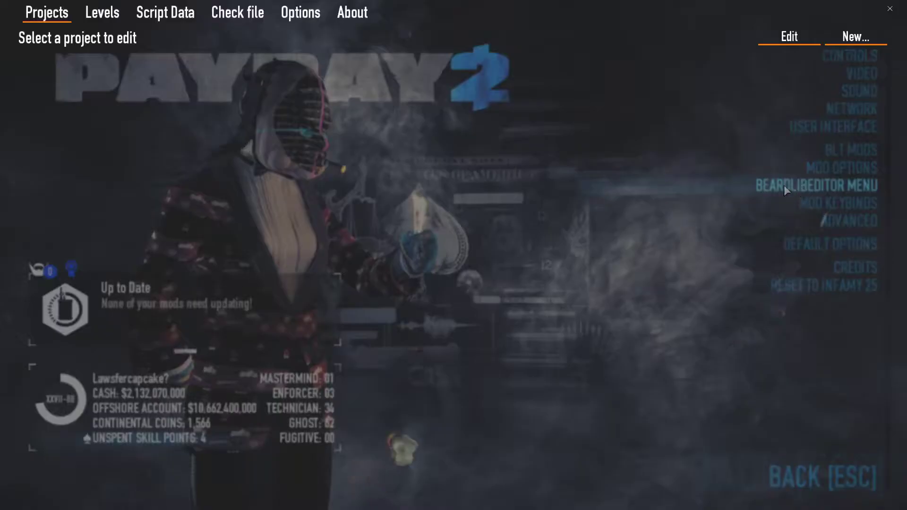
left_click(106, 13)
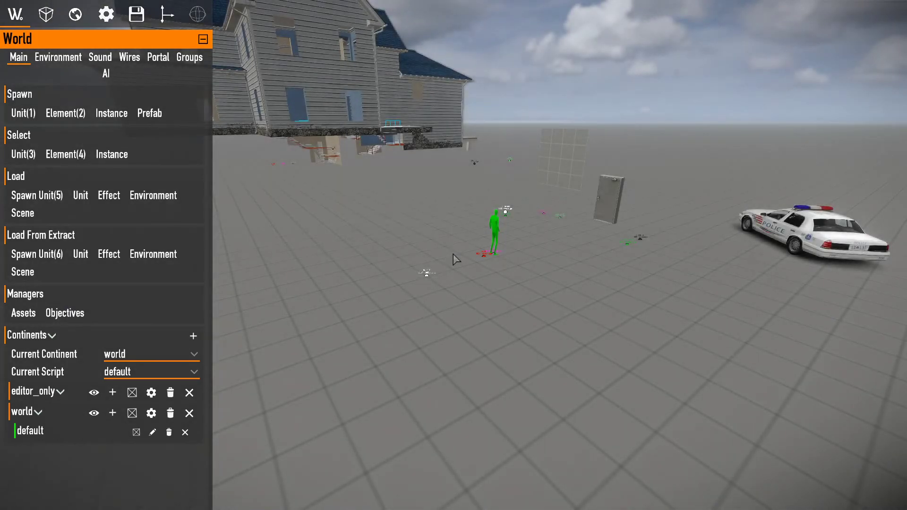
Step: Select a level unit and the area_spawned trigger, then return to the World panel
left_click(429, 267)
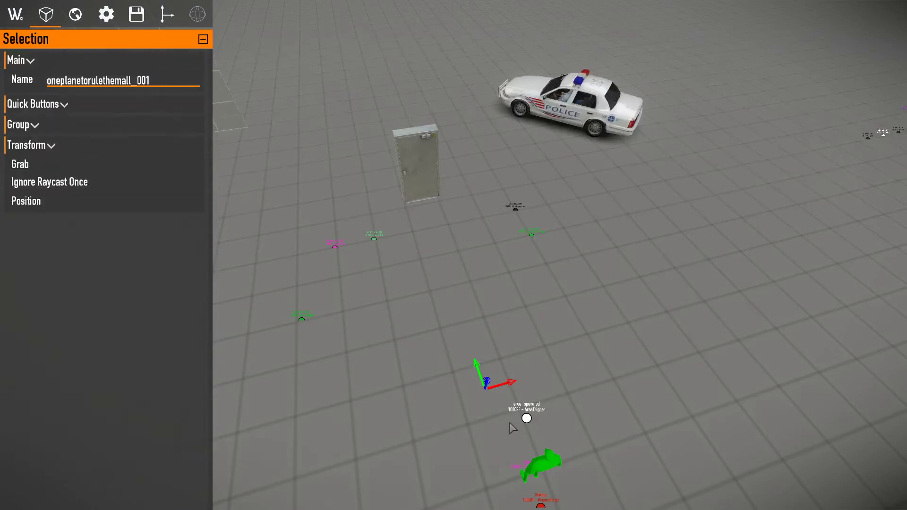
left_click(525, 419)
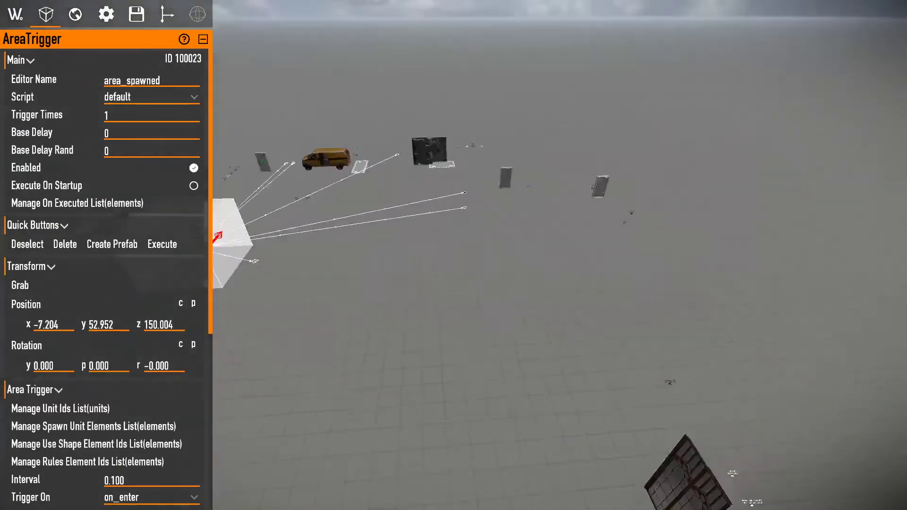
left_click(7, 13)
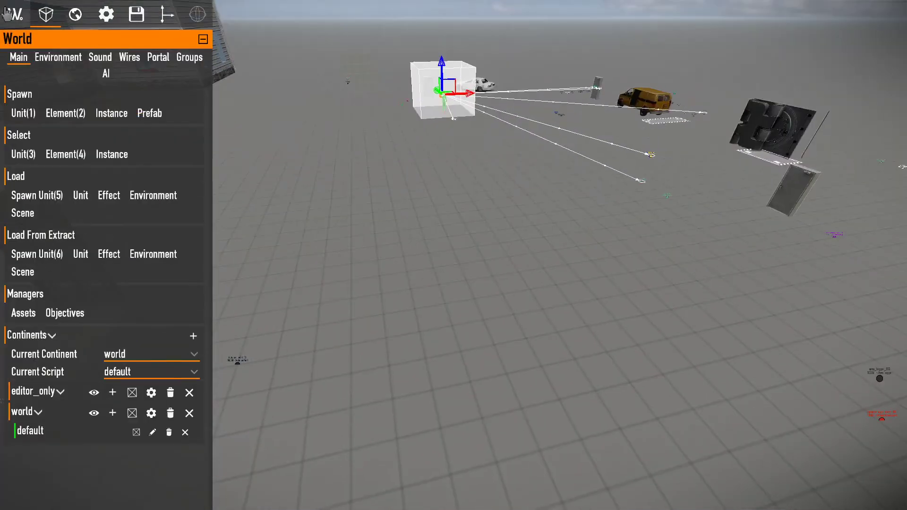
Step: Spawn a LaserTrigger element, load the haunted_trap001 package for its dome unit, then cancel placement
left_click(71, 114)
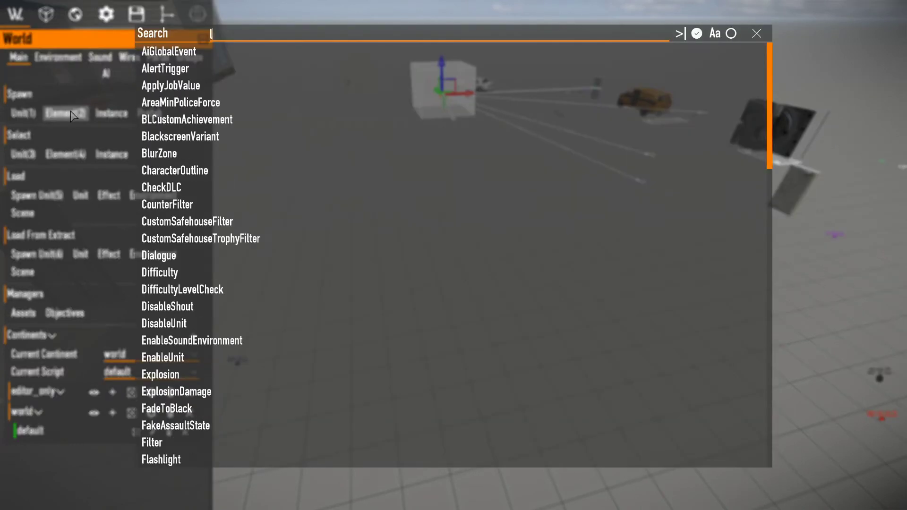
type("lasd")
key("BackSpace")
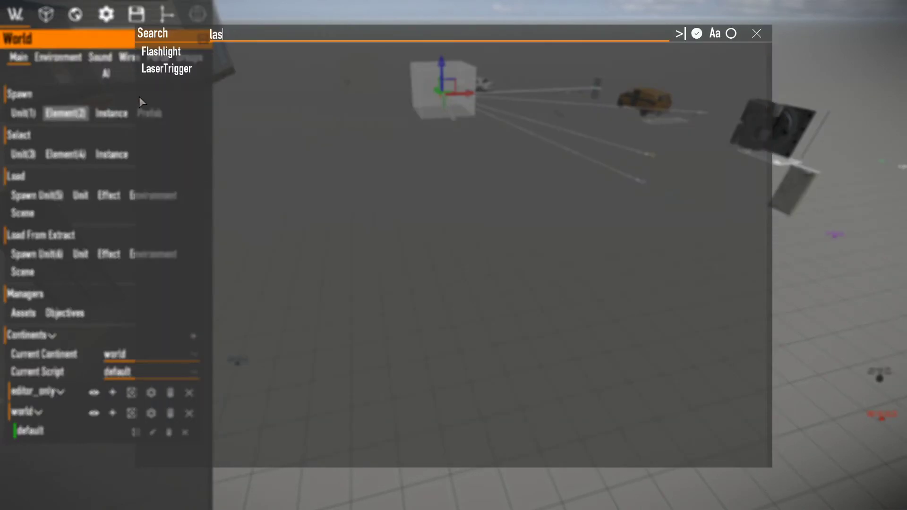
left_click(195, 76)
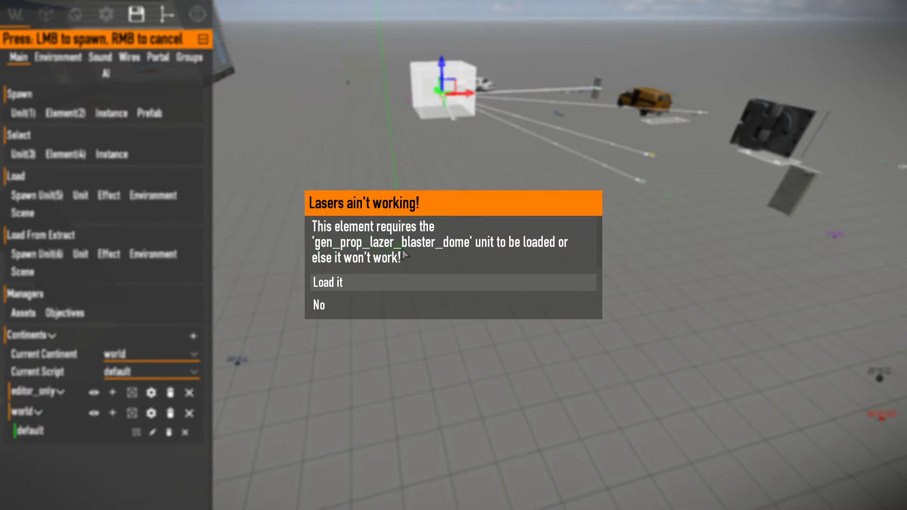
left_click(353, 289)
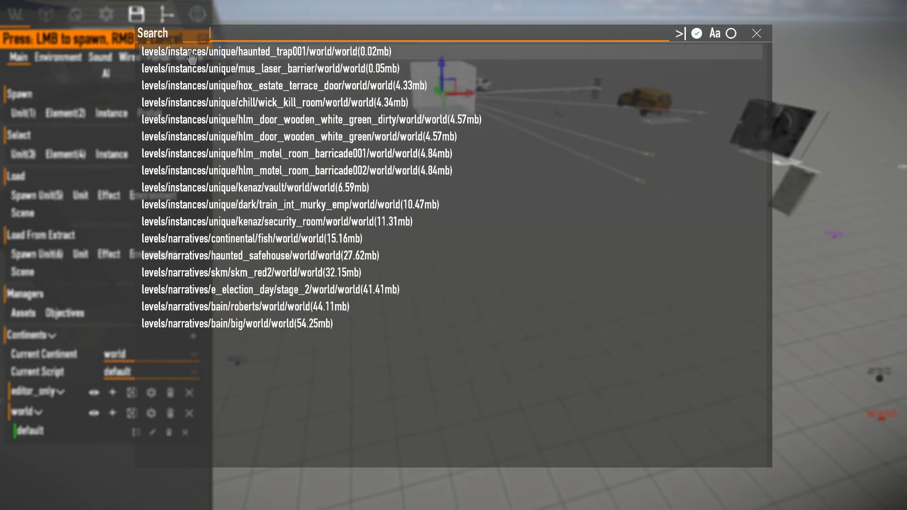
left_click(190, 53)
right_click(488, 253)
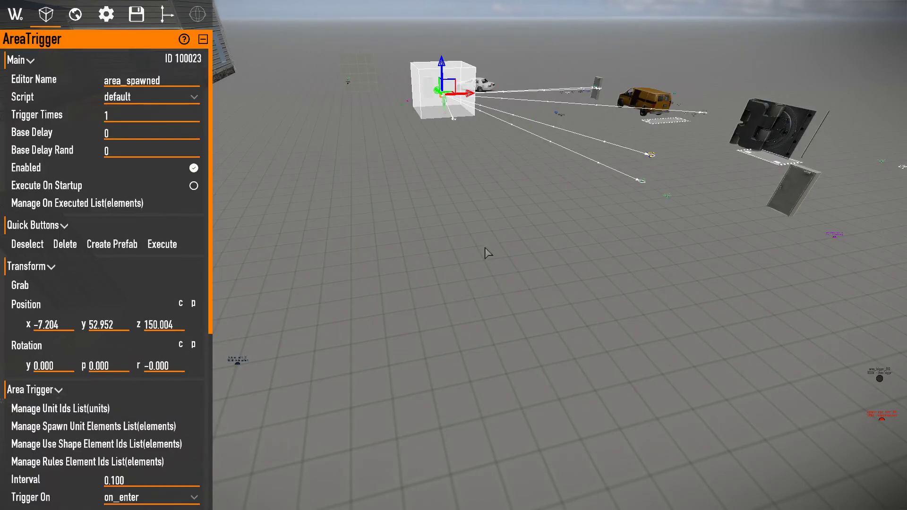
right_click_drag(489, 254, 486, 250)
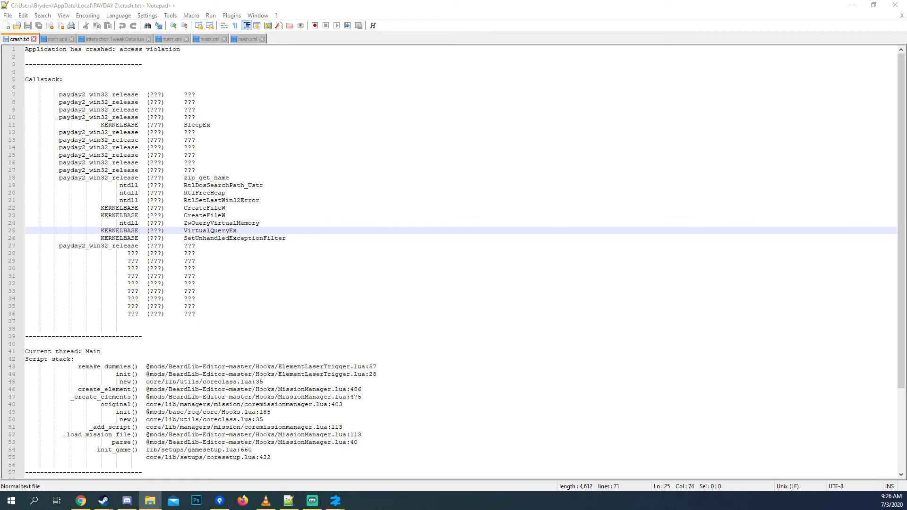
Step: Open Maps/test_video/main.xml from the mod folder in Explorer
left_click(150, 501)
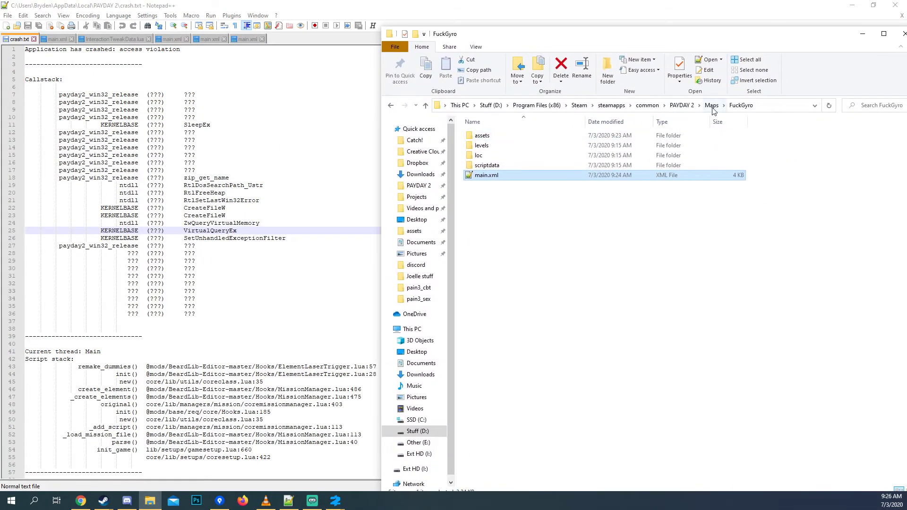
left_click(712, 105)
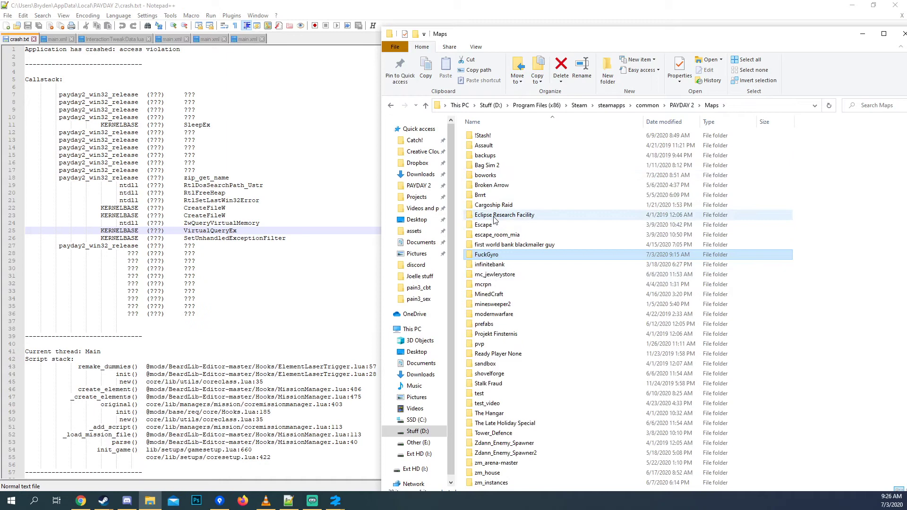
left_click(502, 403)
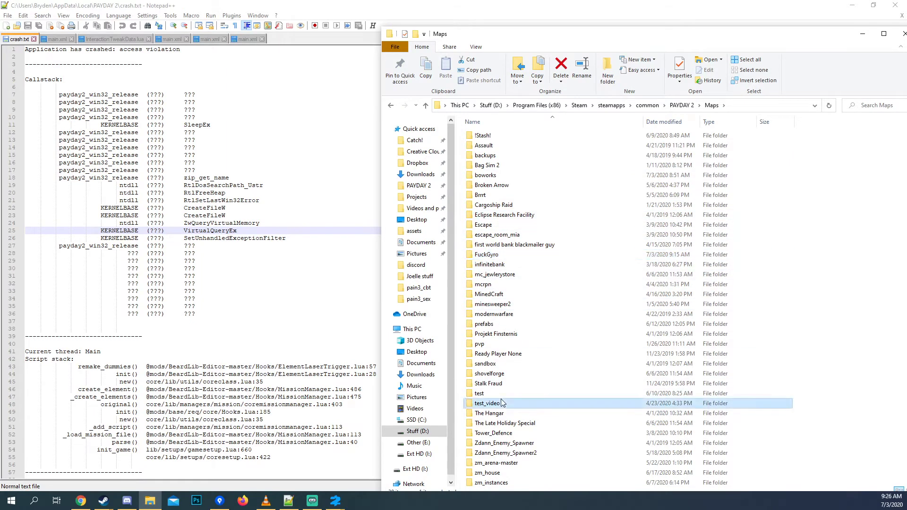
double_click(503, 403)
double_click(490, 177)
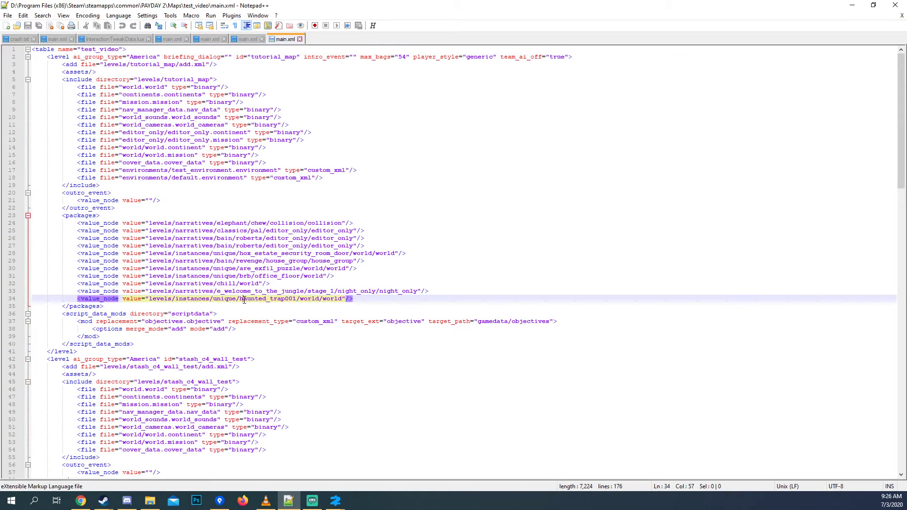
Step: Remove the haunted_trap001 package line from test_video's main.xml and save it
left_click_drag(370, 299, 73, 299)
key("ctrl+c")
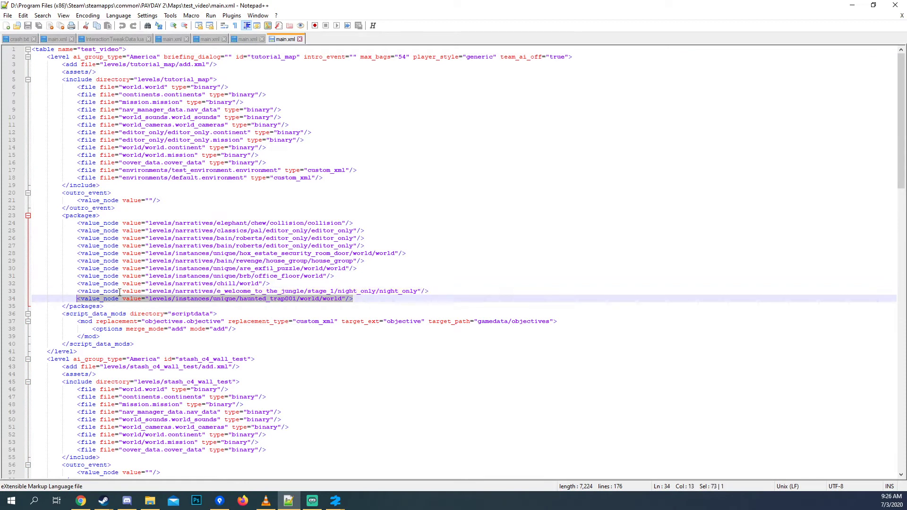
key("BackSpace")
key("BackSpace")
key("BackSpace")
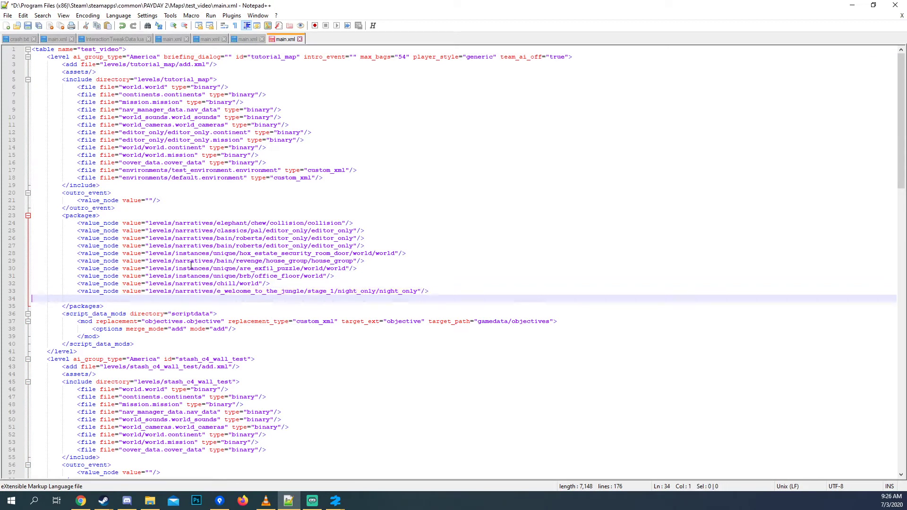
key("BackSpace")
key("ctrl+s")
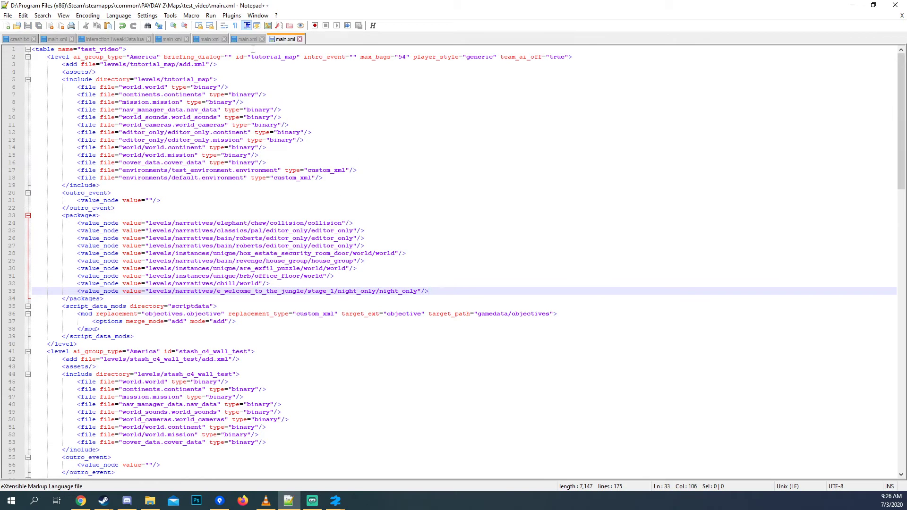
Step: Paste the haunted_trap001 entry into boworks main.xml and save, then undo it
left_click(251, 40)
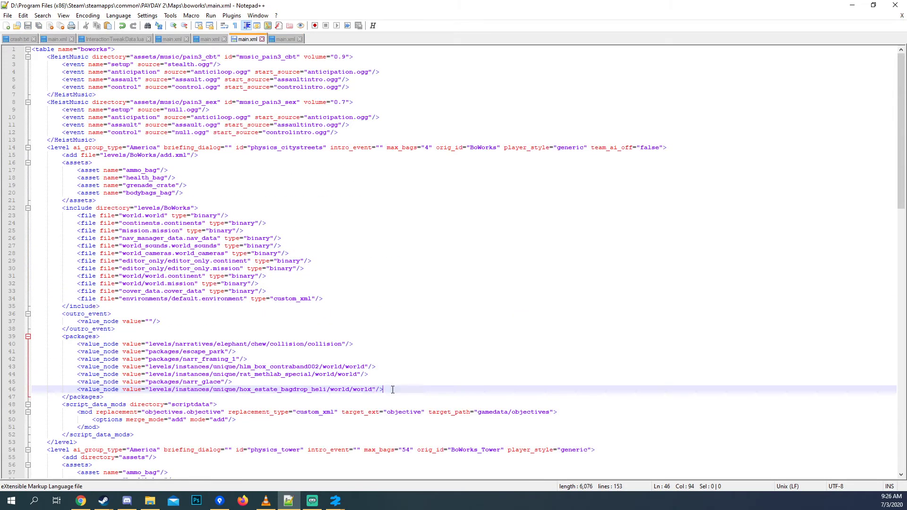
key("Return")
key("ctrl+v")
key("ctrl+s")
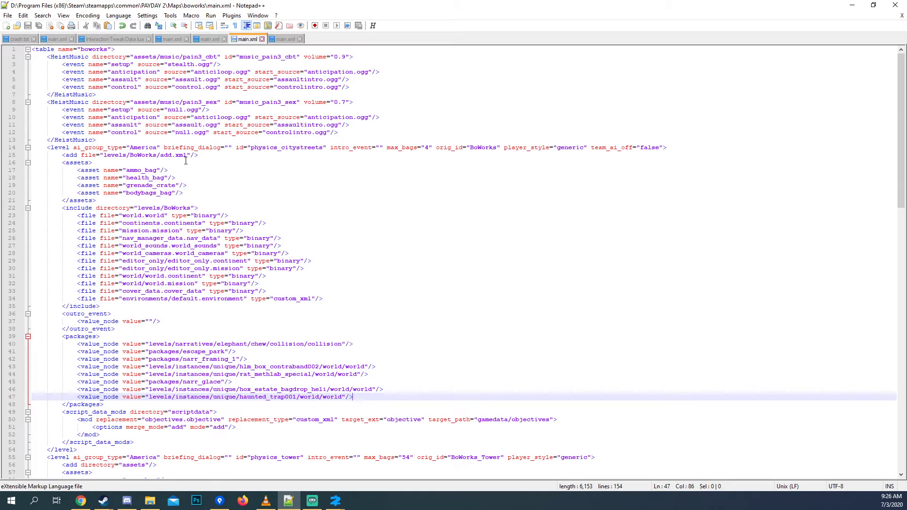
key("ctrl+z")
key("ctrl+z")
key("ctrl+z")
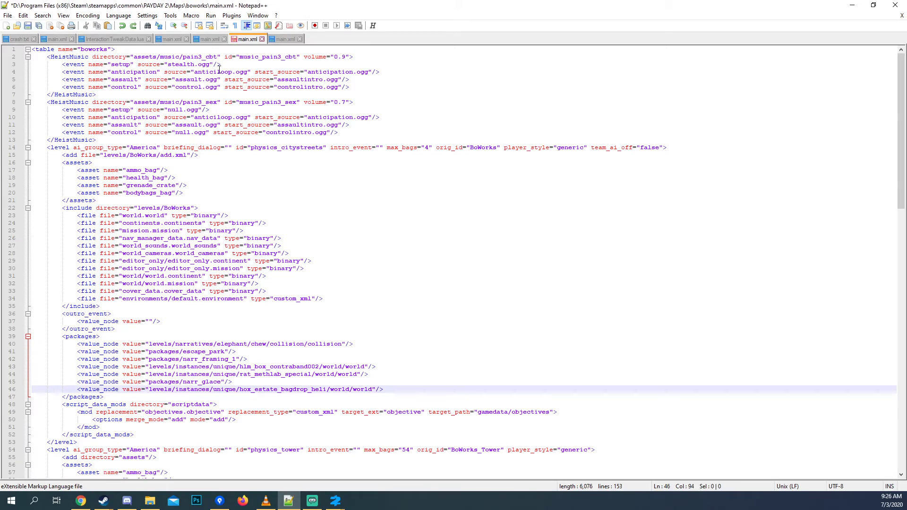
Step: Reload FuckGyro's main.xml and paste the haunted_trap001 entry after its last package
left_click(218, 40)
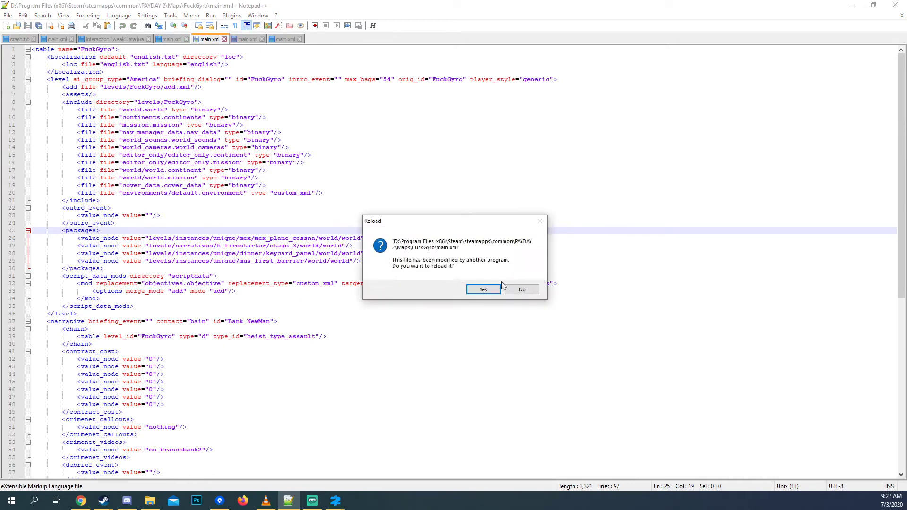
left_click(473, 287)
left_click(385, 259)
key("Return")
key("ctrl+v")
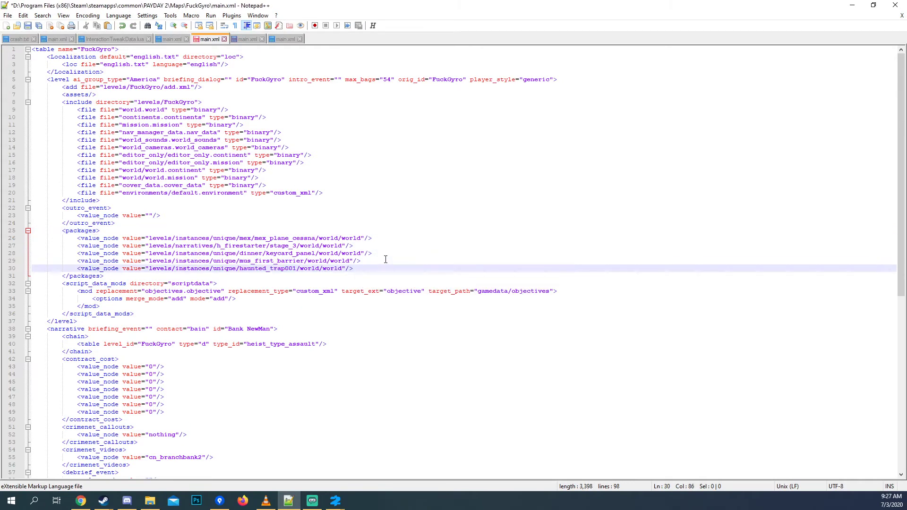
Step: Reorder the open main.xml tabs and return to FuckGyro's main.xml
left_click(248, 41)
left_click_drag(249, 40, 219, 39)
left_click(249, 40)
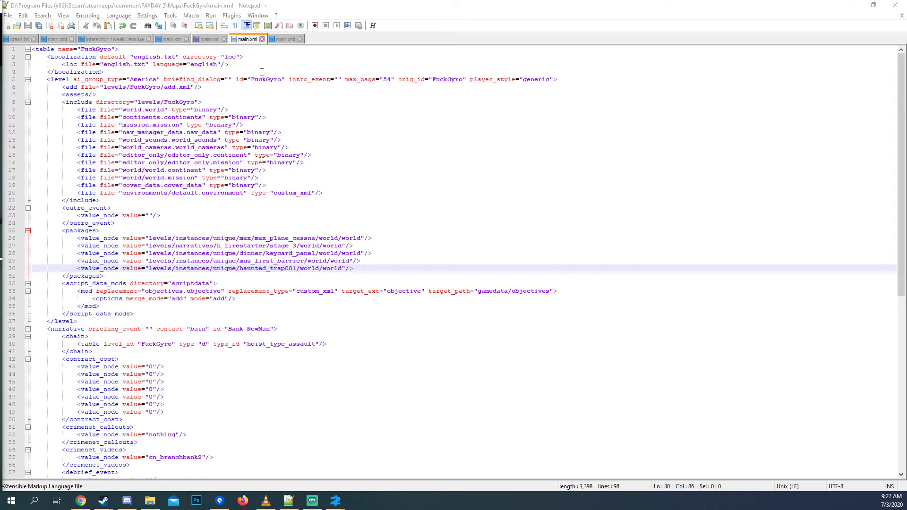
Step: Glance at the running game editor, then return to crash.txt and scroll to the script stack
left_click(18, 40)
left_click(289, 501)
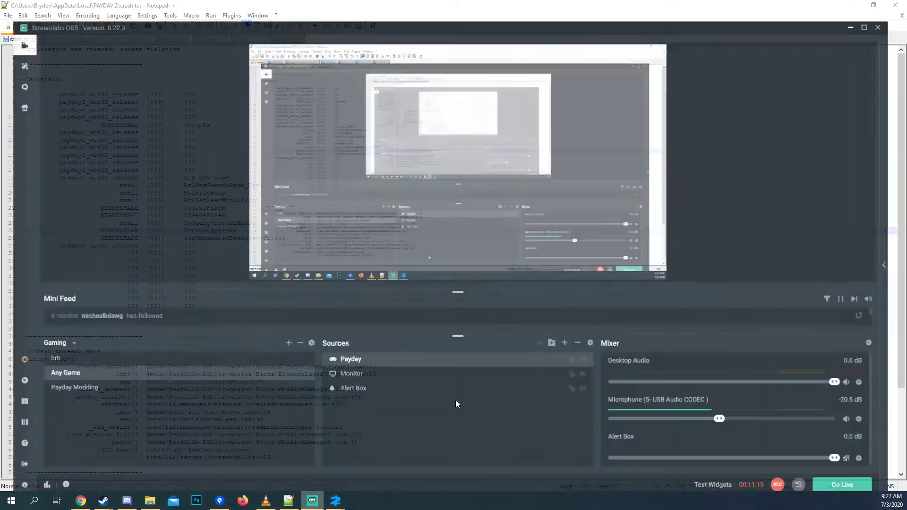
key("alt+Tab")
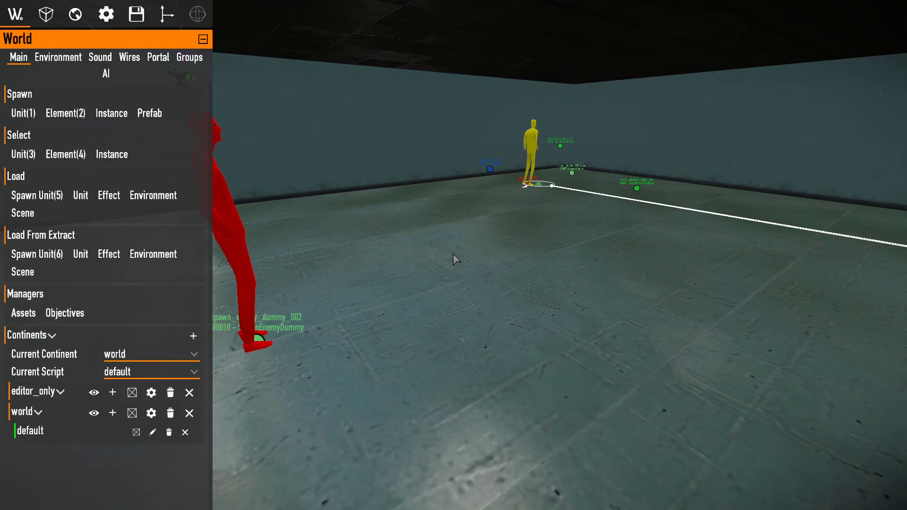
key("alt+Tab")
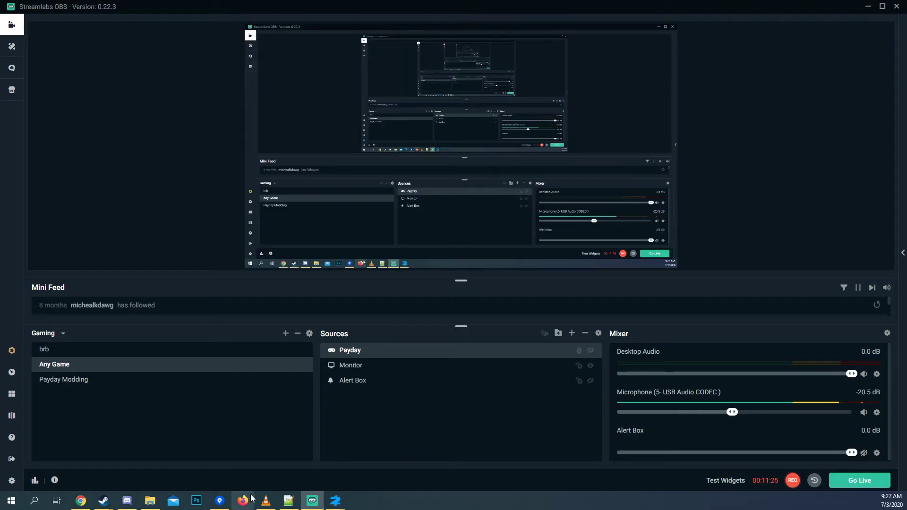
left_click(299, 504)
scroll(325, 331, "down", 1)
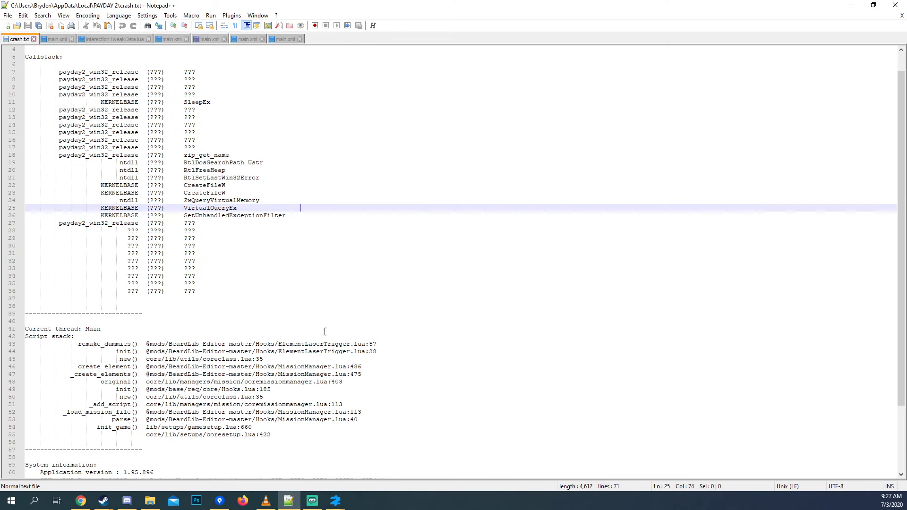
scroll(66, 340, "down", 1)
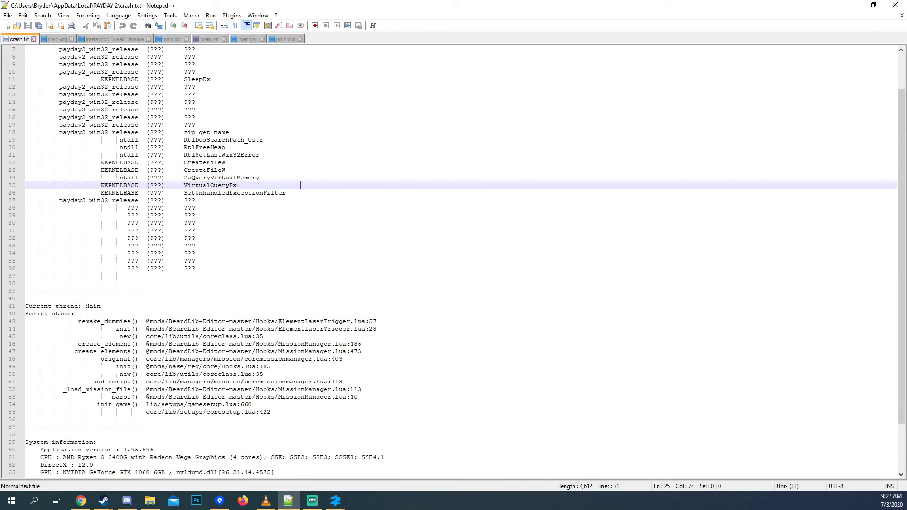
Step: Select ElementLaserTrigger, create_element, _create_elements and _load_mission_file in the script stack
double_click(289, 321)
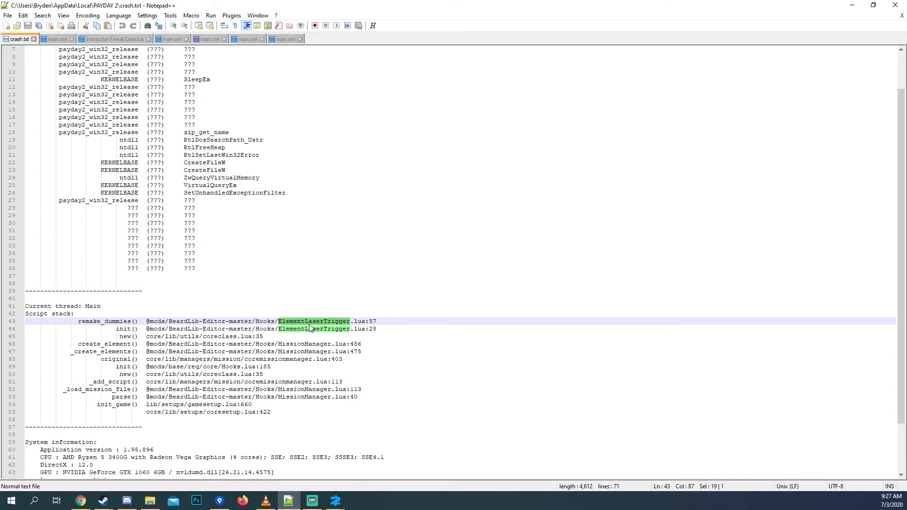
right_click(85, 334)
left_click(89, 344)
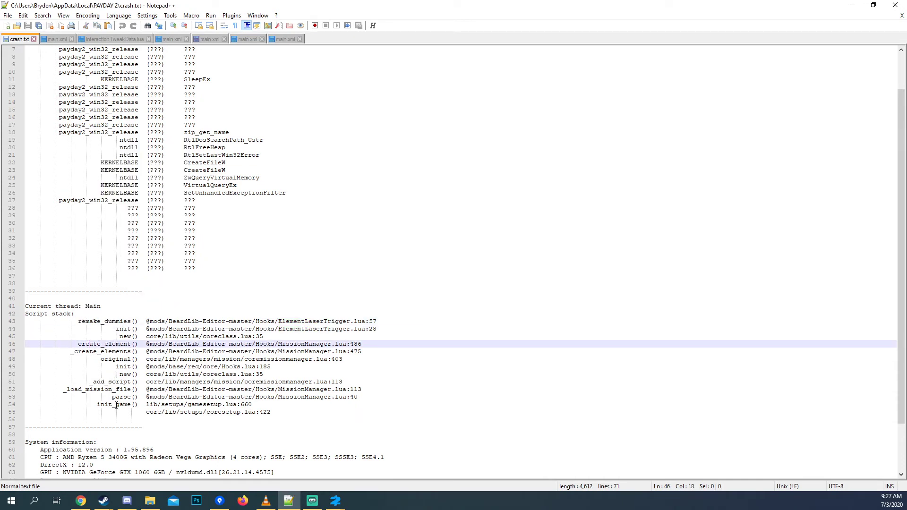
double_click(113, 390)
double_click(103, 353)
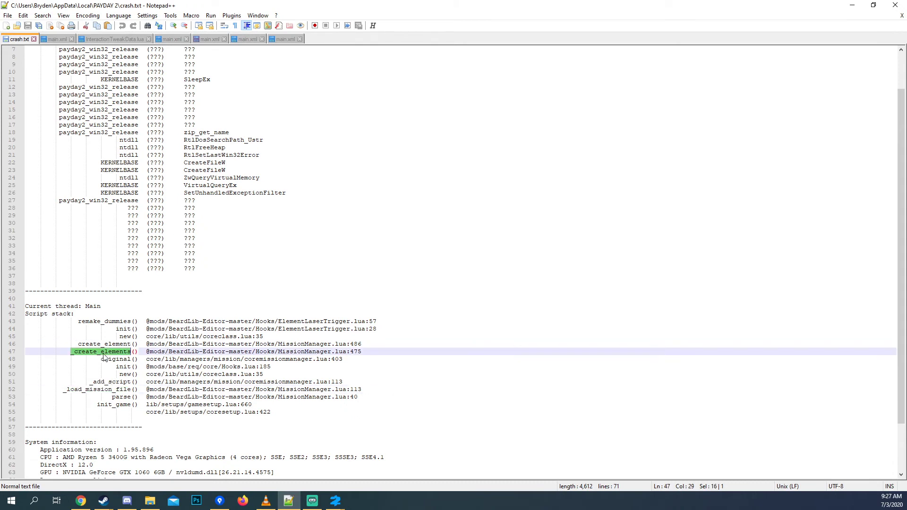
double_click(108, 344)
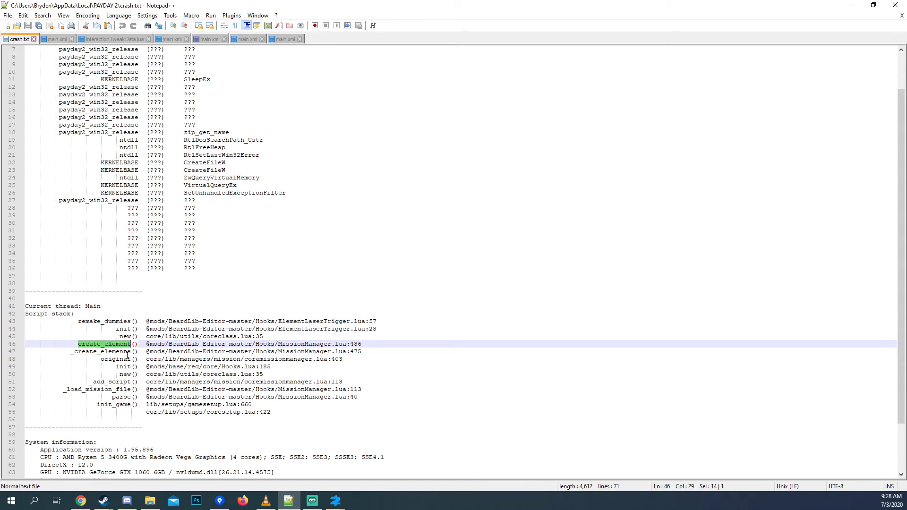
double_click(306, 323)
double_click(113, 344)
Step: Highlight every MissionManager, remake_dummies and Editor mention in the crash log
scroll(230, 337, "up", 2)
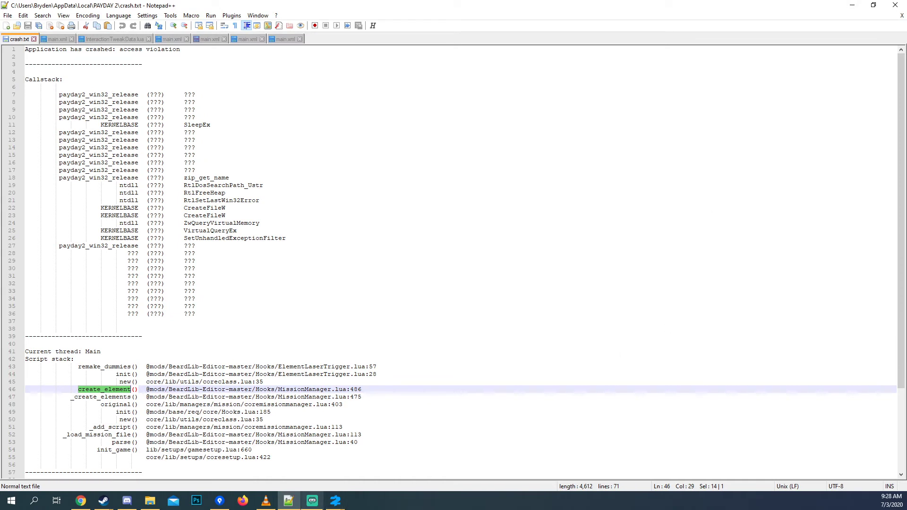
left_click(320, 387)
double_click(282, 390)
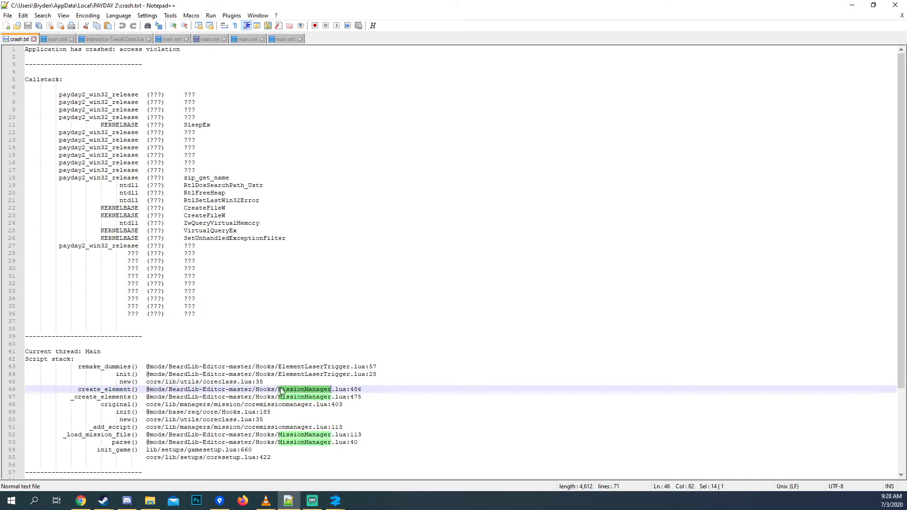
left_click(176, 354)
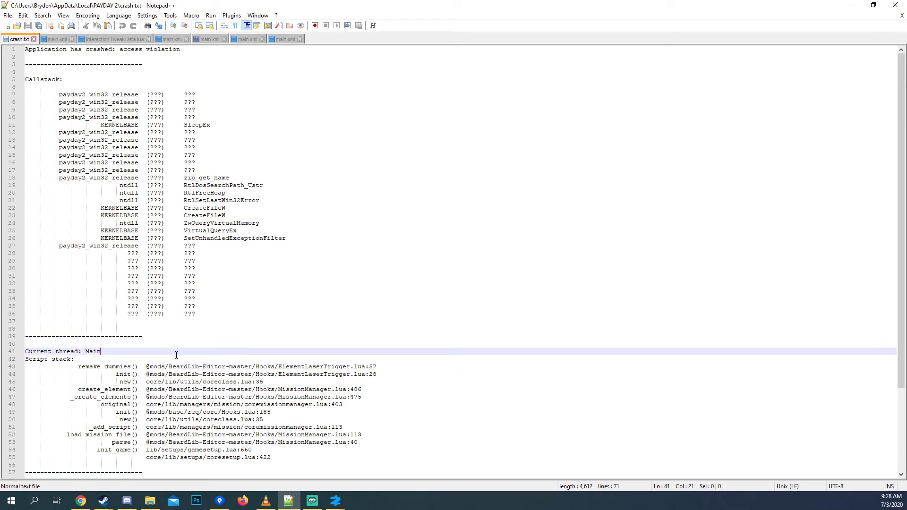
double_click(117, 367)
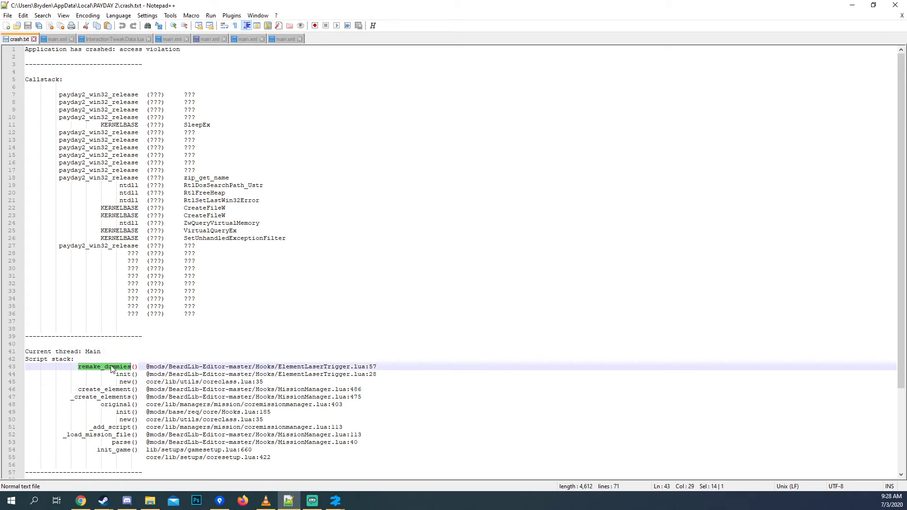
left_click(207, 366)
double_click(208, 367)
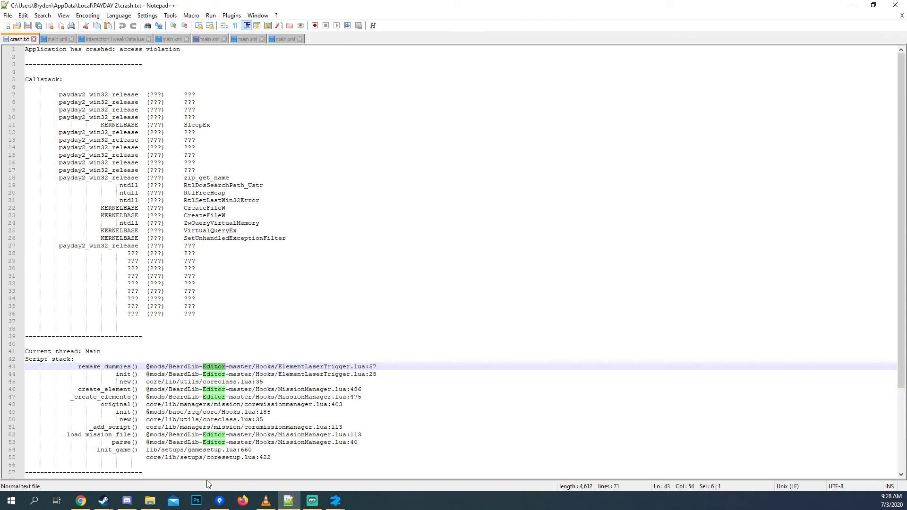
left_click(312, 500)
Step: Select the floor and tilt the editor camera, then leave the game for Steam's PAYDAY 2 page
mouse_move(334, 504)
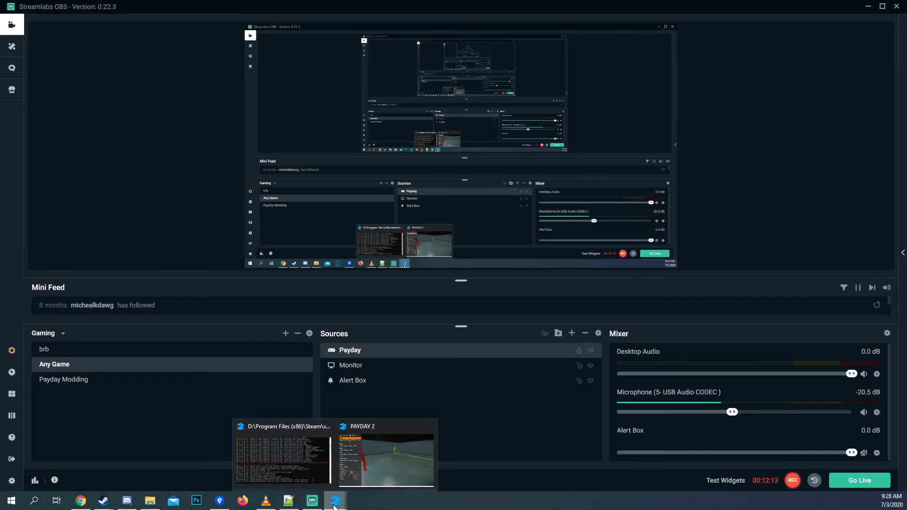
left_click(387, 458)
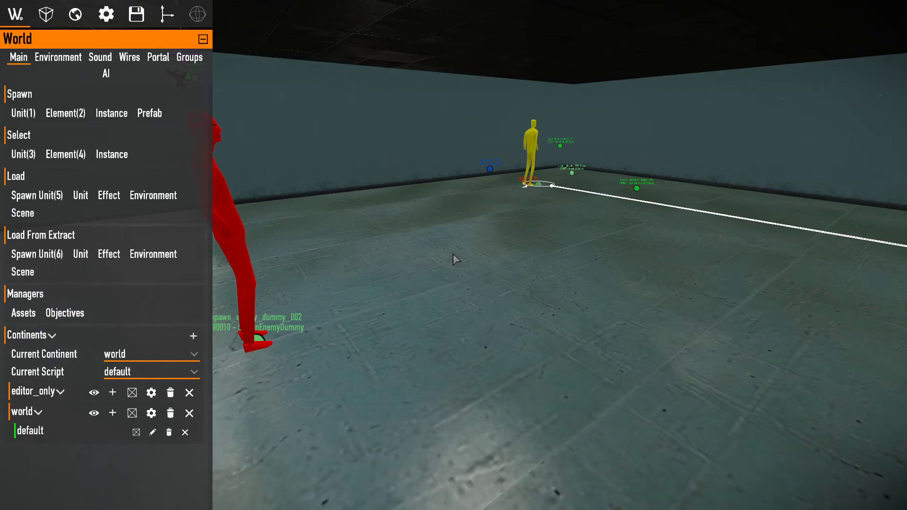
left_click(453, 254)
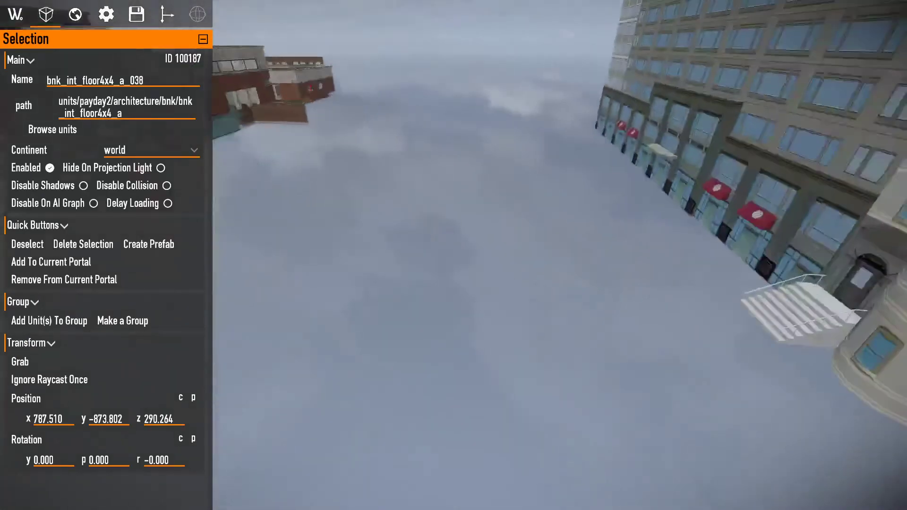
right_click_drag(453, 254, 454, 260)
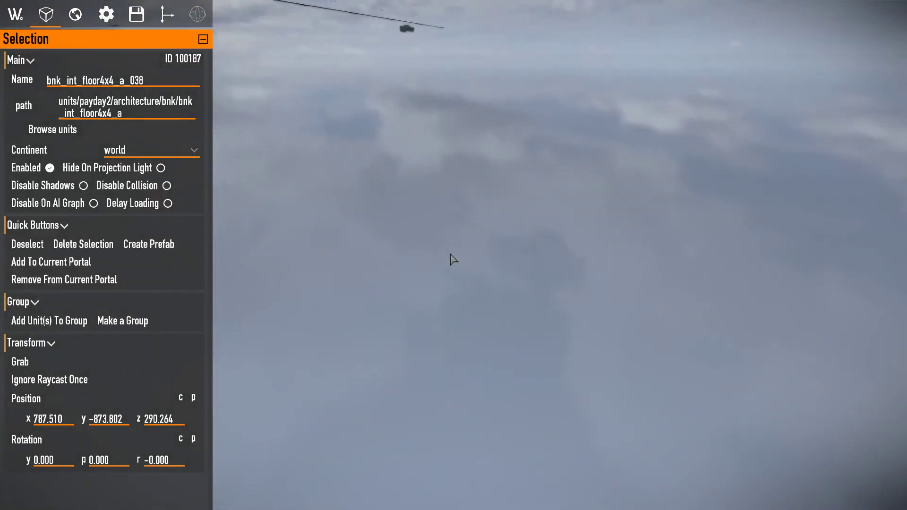
key("alt+Tab")
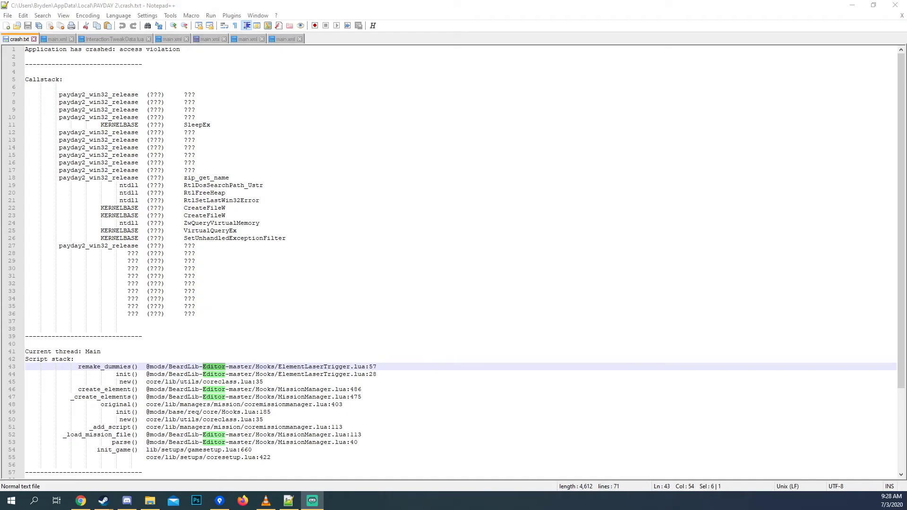
key("alt+Tab")
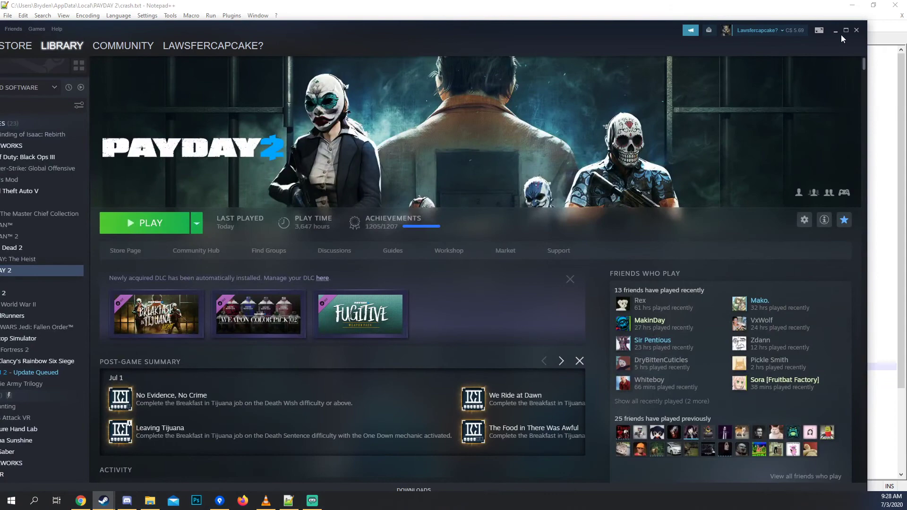
Step: Minimize Steam to view the crash log, then restore the Steam library window
left_click(840, 32)
mouse_move(97, 505)
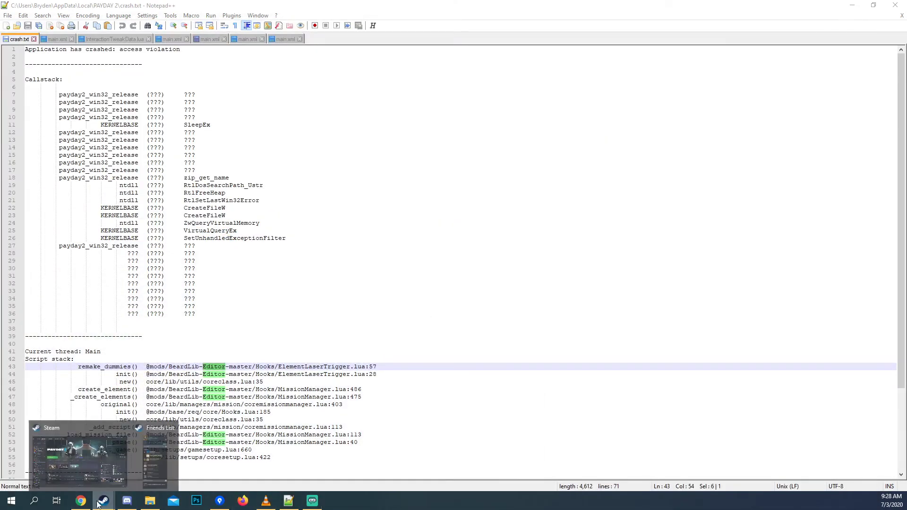
left_click(79, 458)
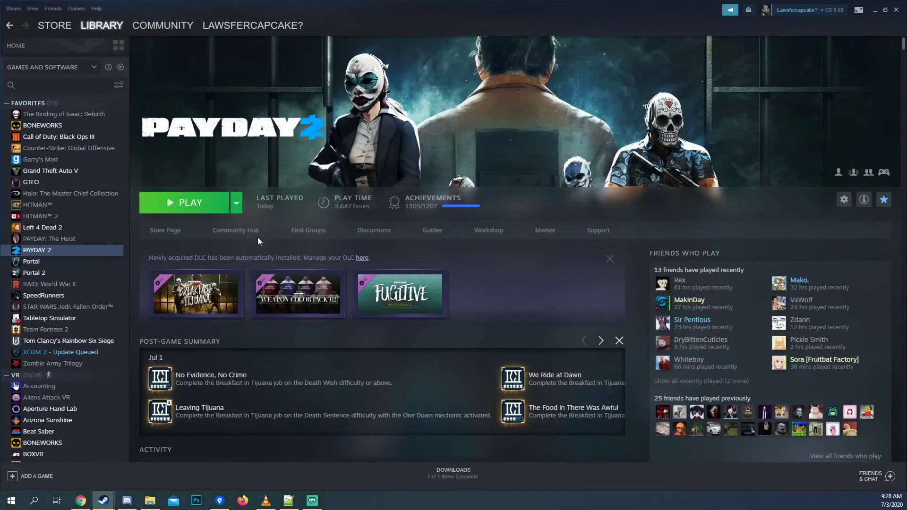
Step: Check PAYDAY 2's launch options in Properties, confirm with OK, and close Properties
right_click(32, 250)
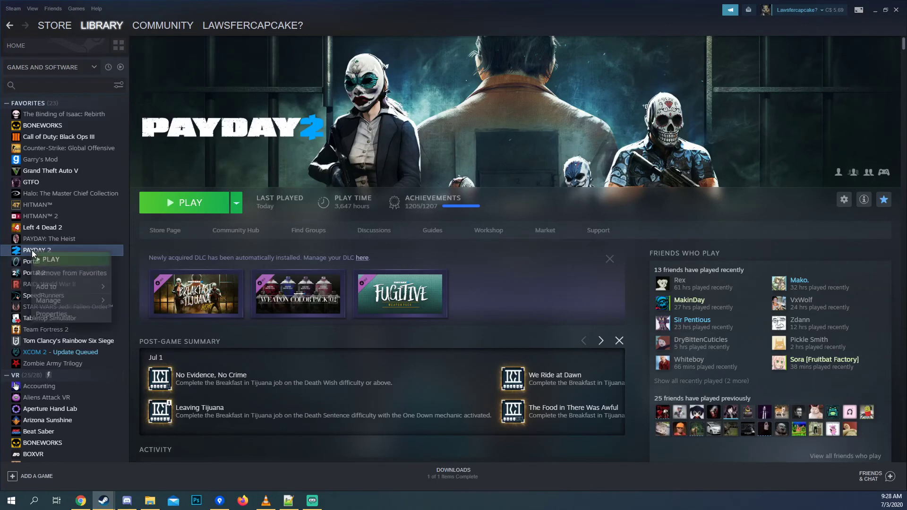
left_click(58, 313)
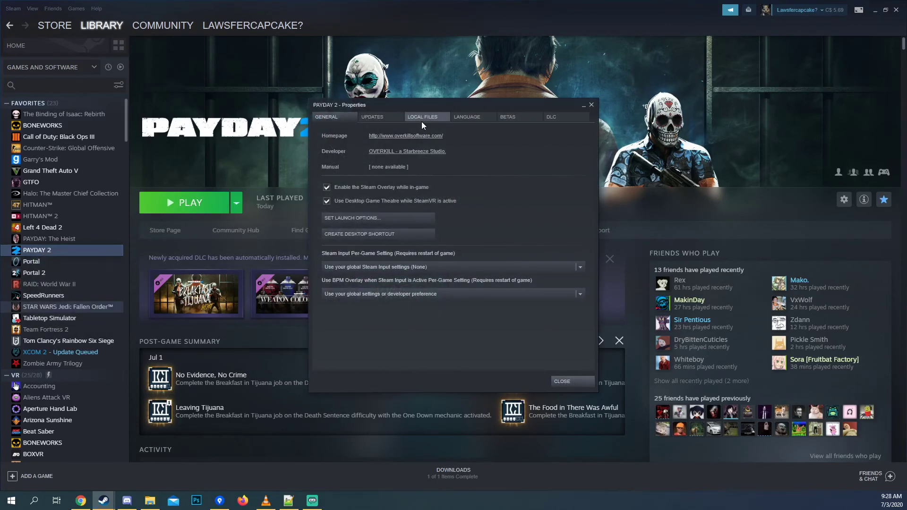
left_click(363, 217)
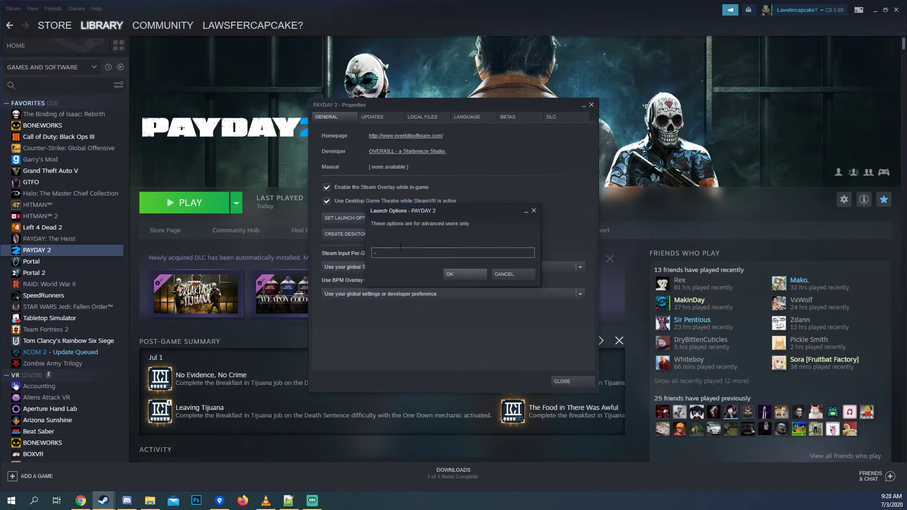
left_click(452, 273)
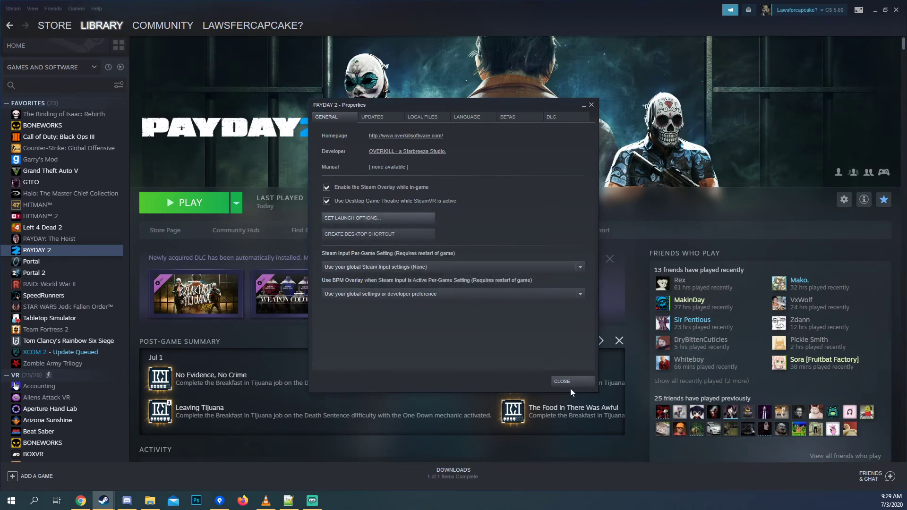
left_click(570, 382)
Step: Launch PAYDAY 2 and search the BeardLibEditor Levels list for 'G' to find the heist
left_click(200, 207)
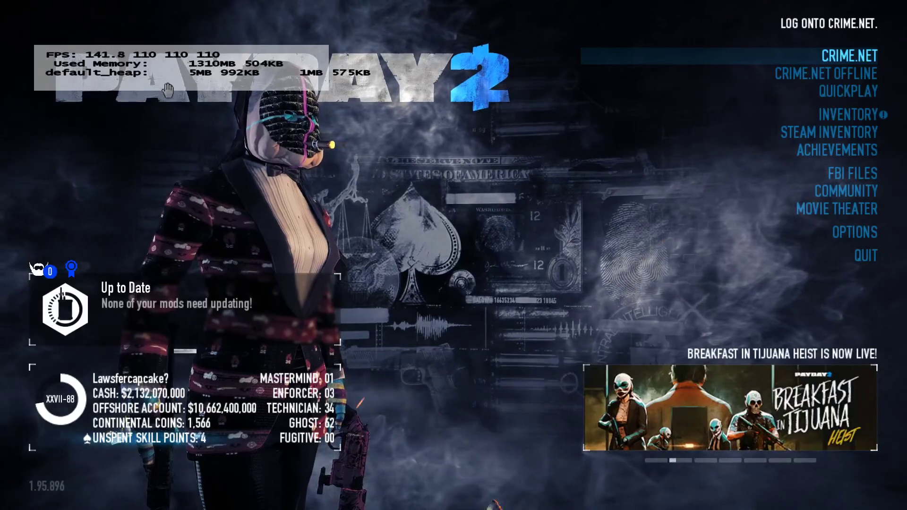
left_click(855, 232)
left_click(818, 186)
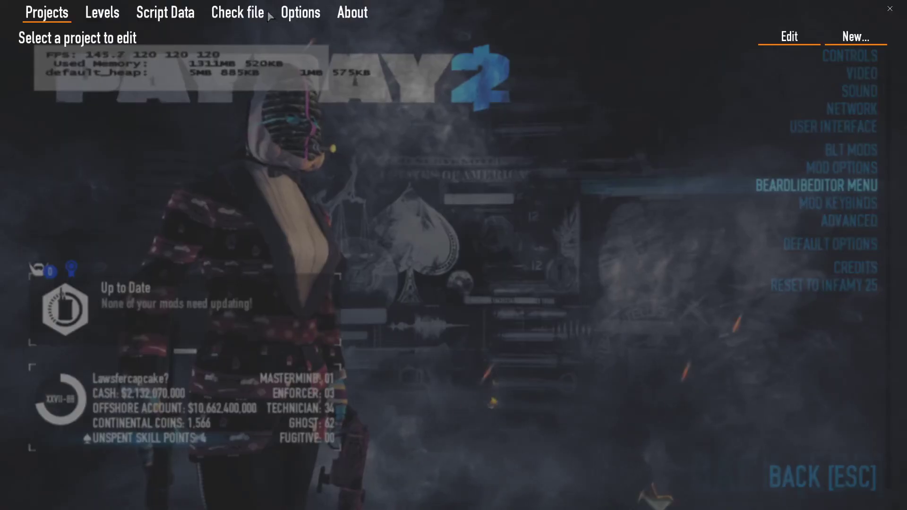
left_click(102, 13)
left_click(151, 38)
type("Gr")
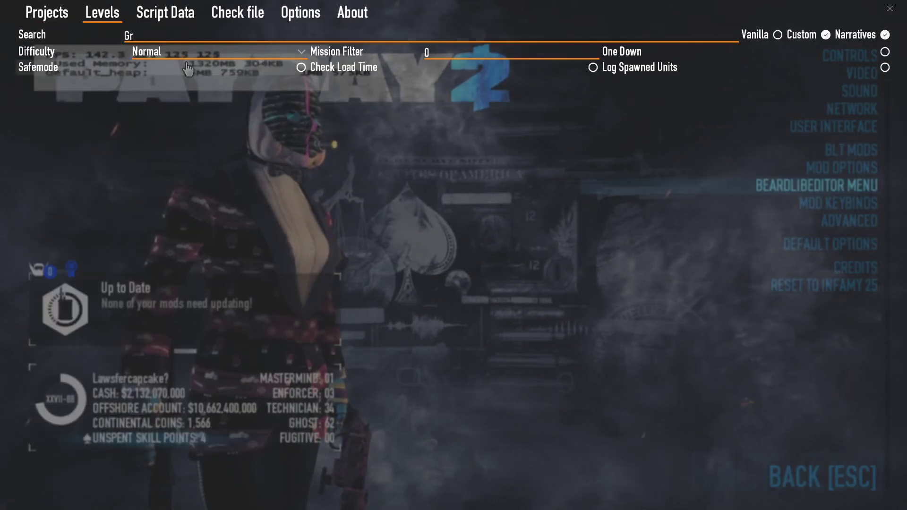
key("BackSpace")
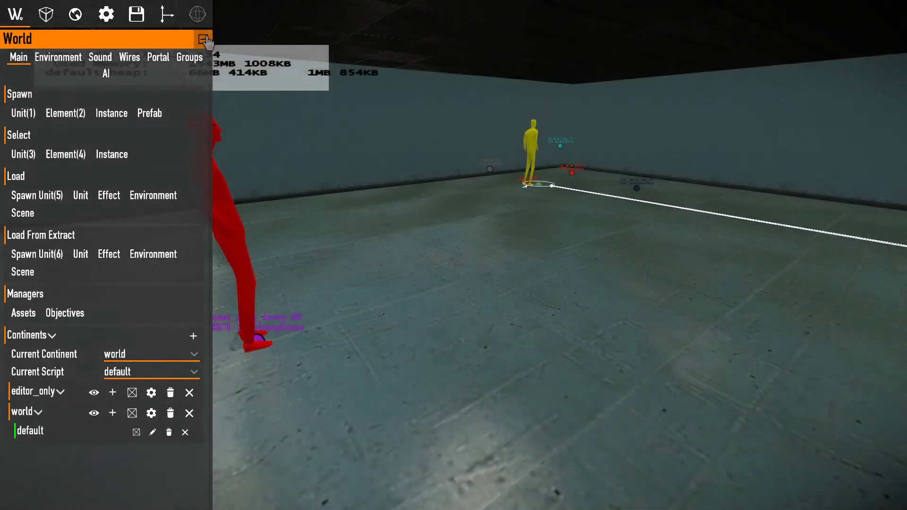
Step: Walk up to and along the brick building with W, S, D and A, then pause with Esc
left_click(415, 176)
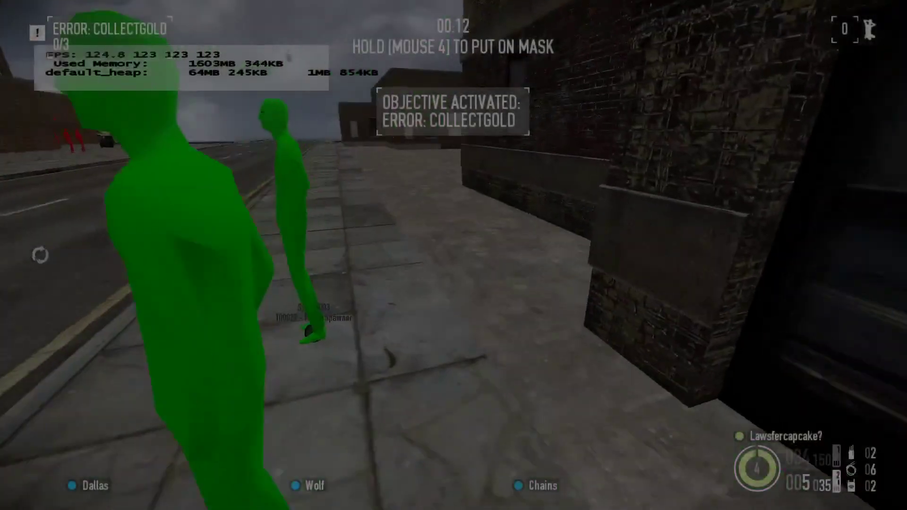
key("w")
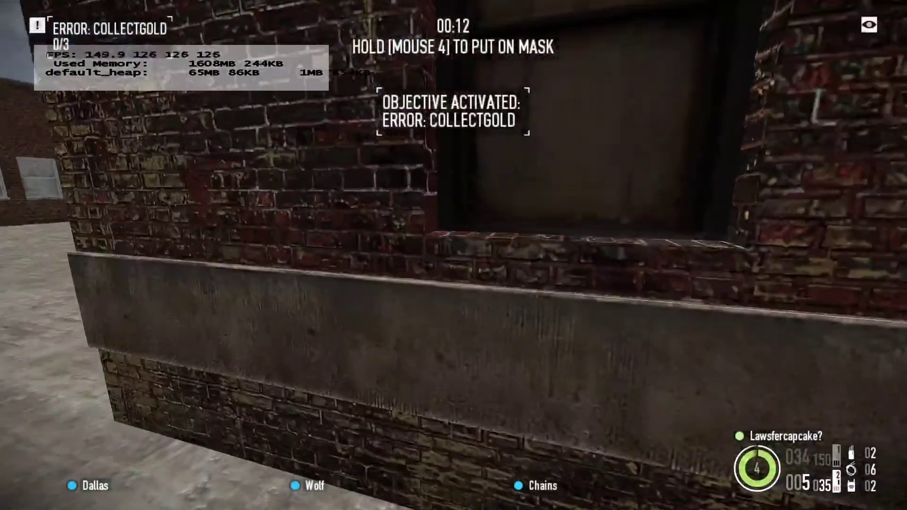
key("w")
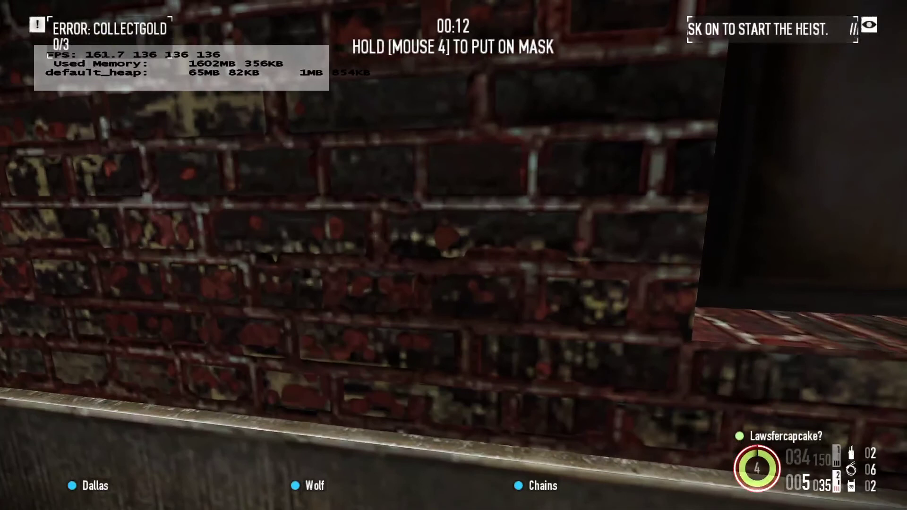
key("s")
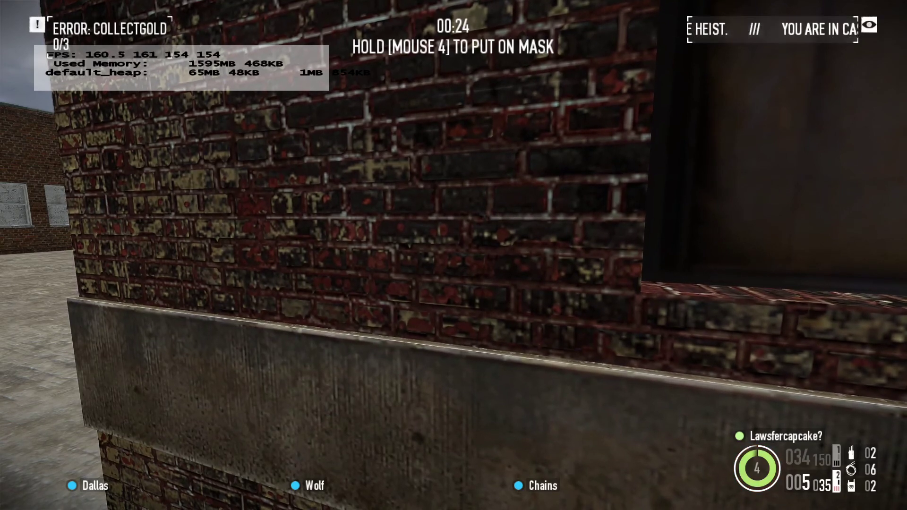
key("d")
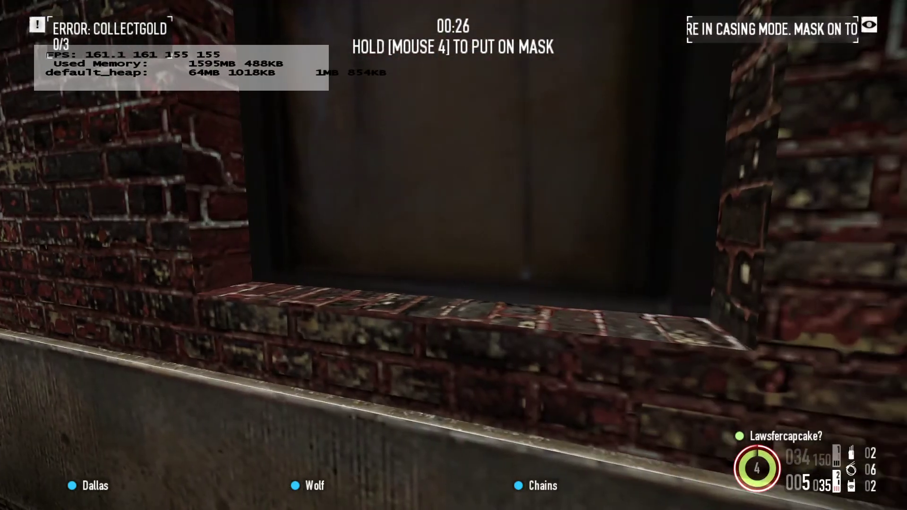
key("a")
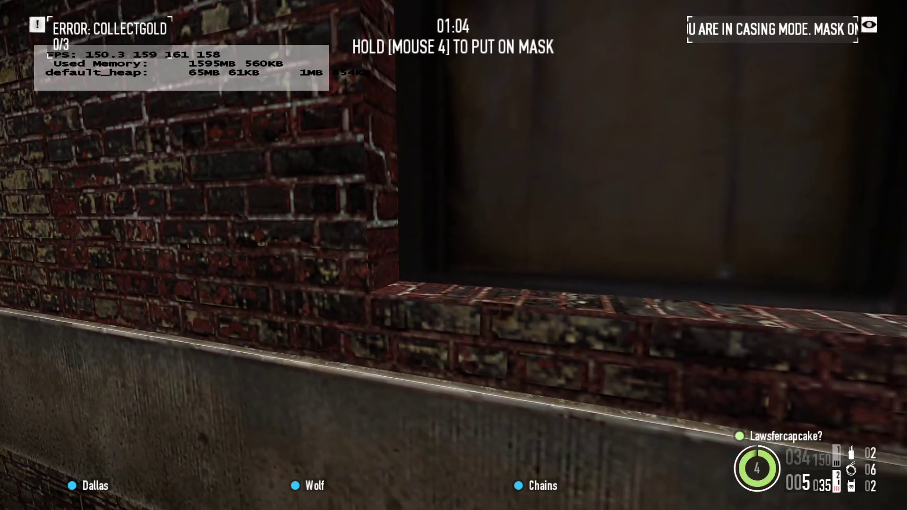
key("Escape")
left_click(615, 144)
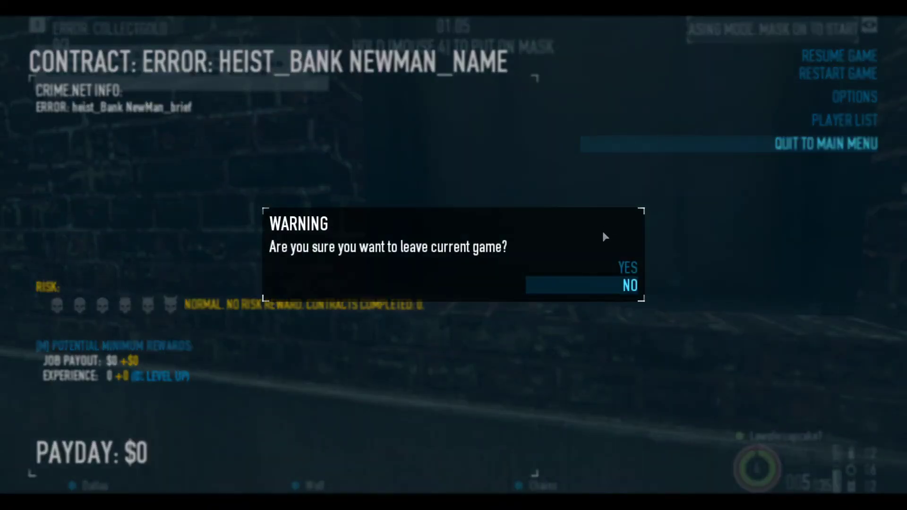